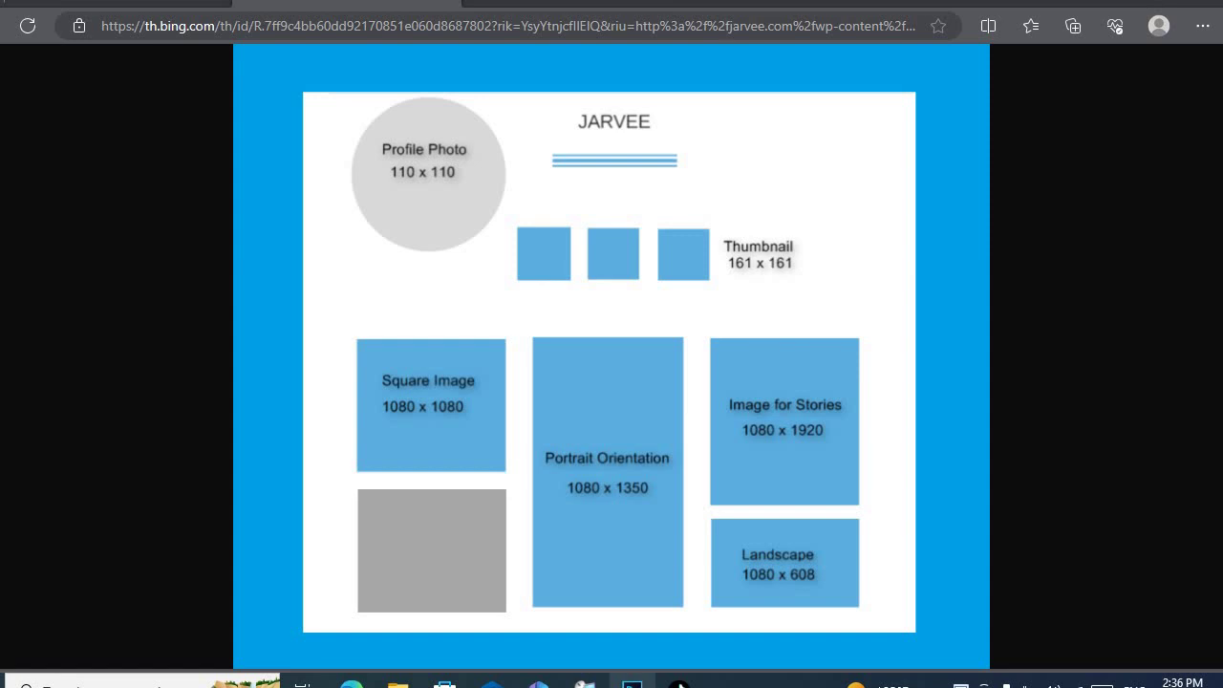
Step: Leave the Instagram size chart in Edge and bring the blank Photoshop document forward
click(631, 680)
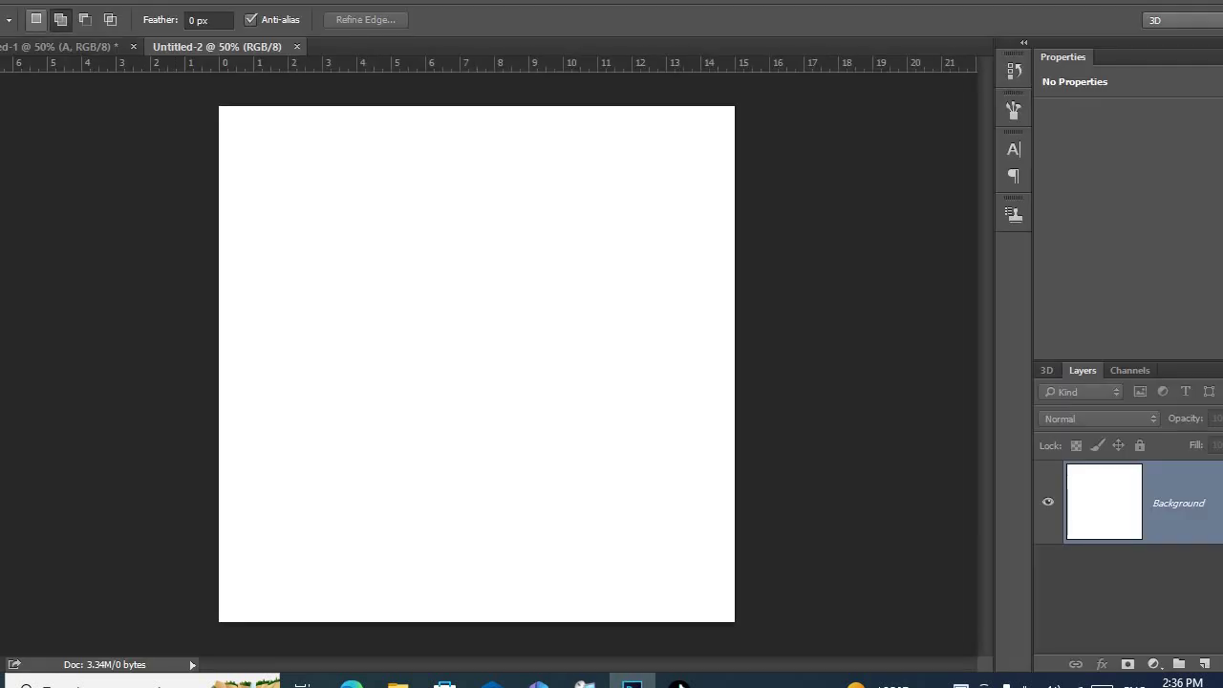
Step: Abandon the 1080 x 1080 new-document setup and pick the Ellipse shape tool instead
key(alt+f)
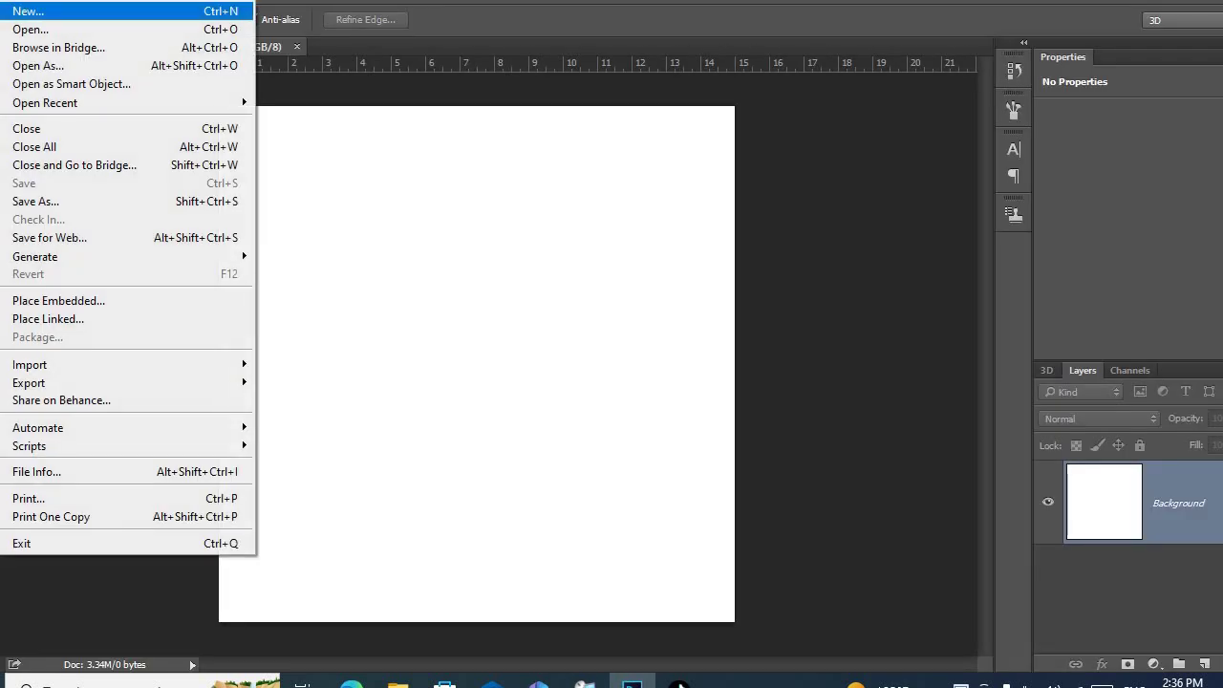
key(Return)
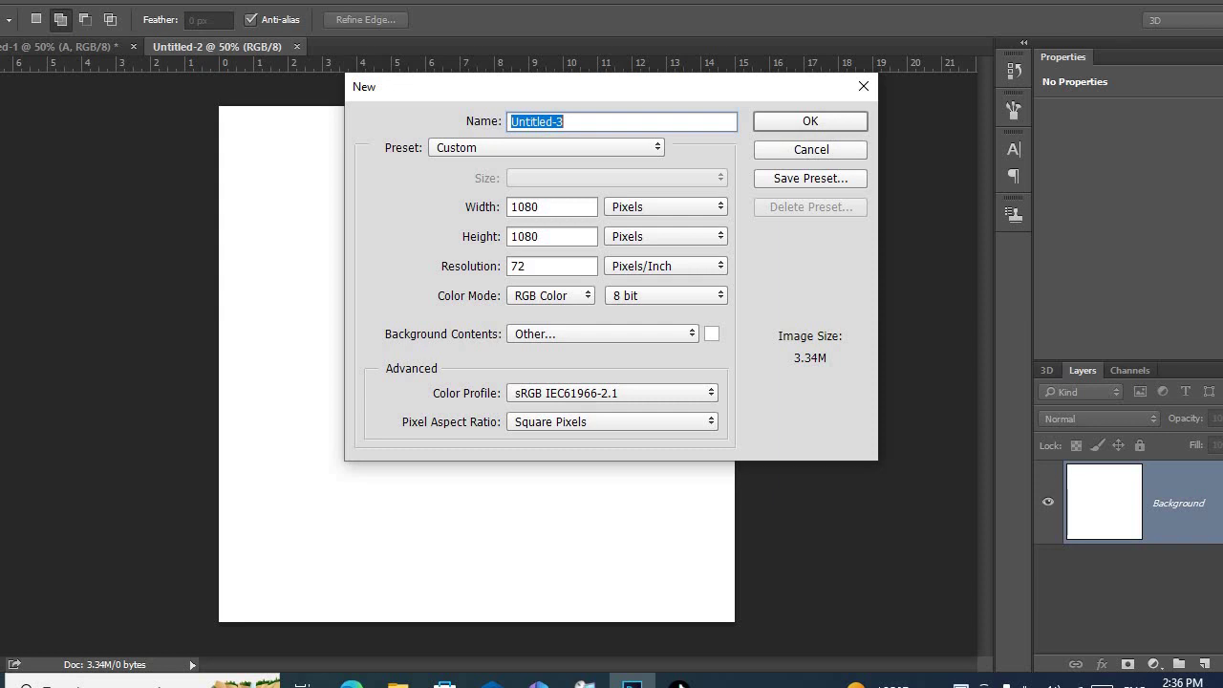
click(711, 333)
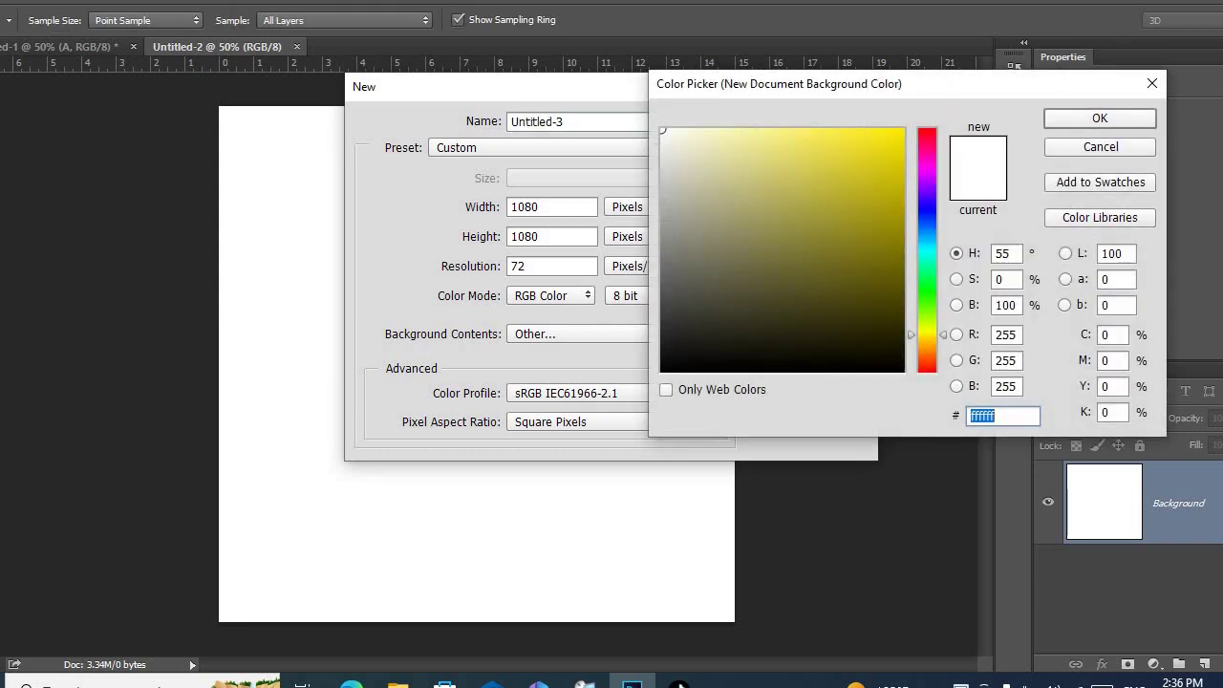
click(1100, 146)
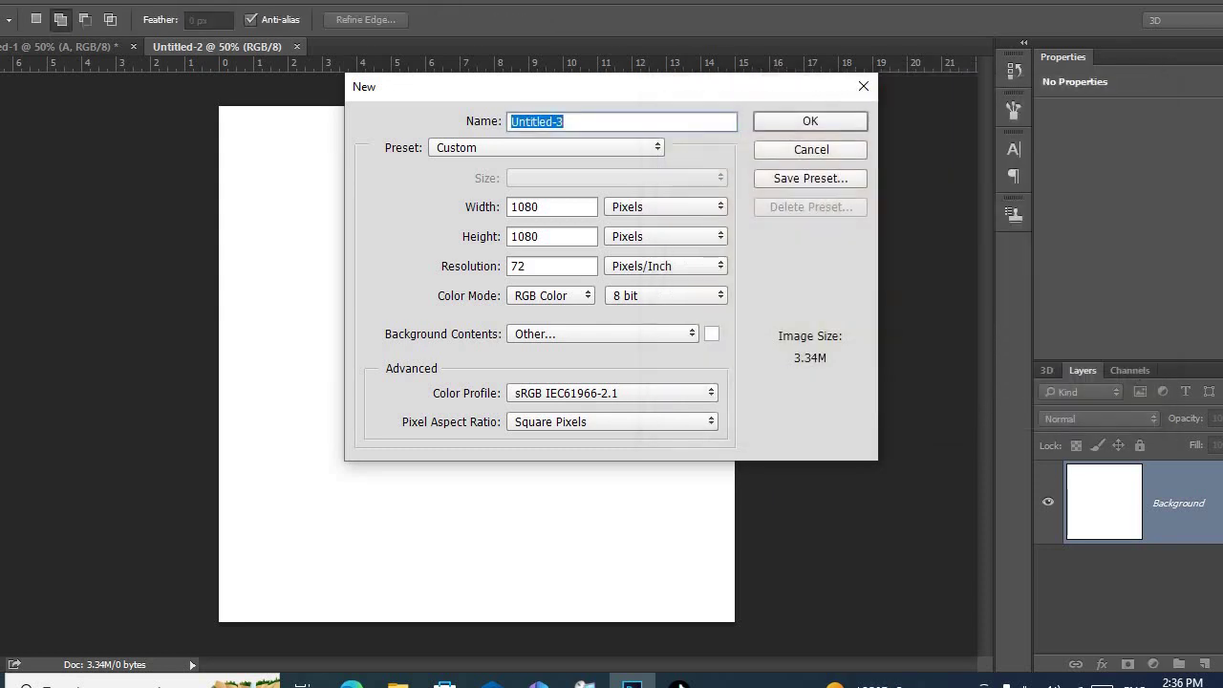
click(863, 85)
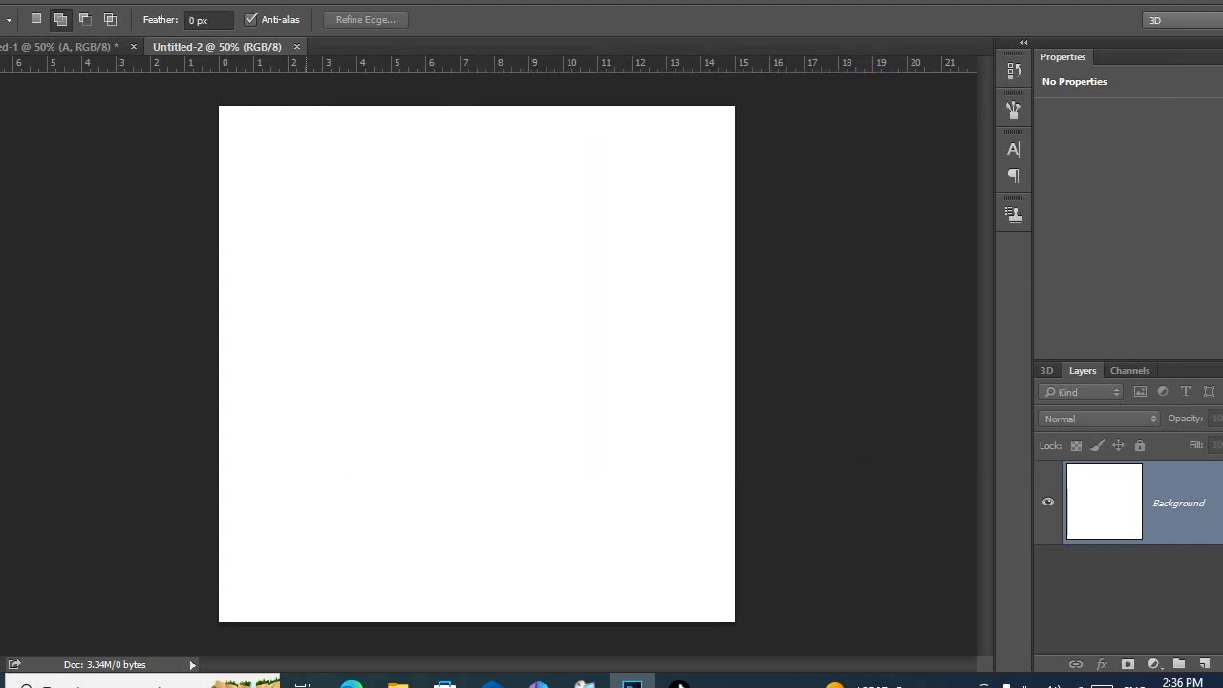
key(u)
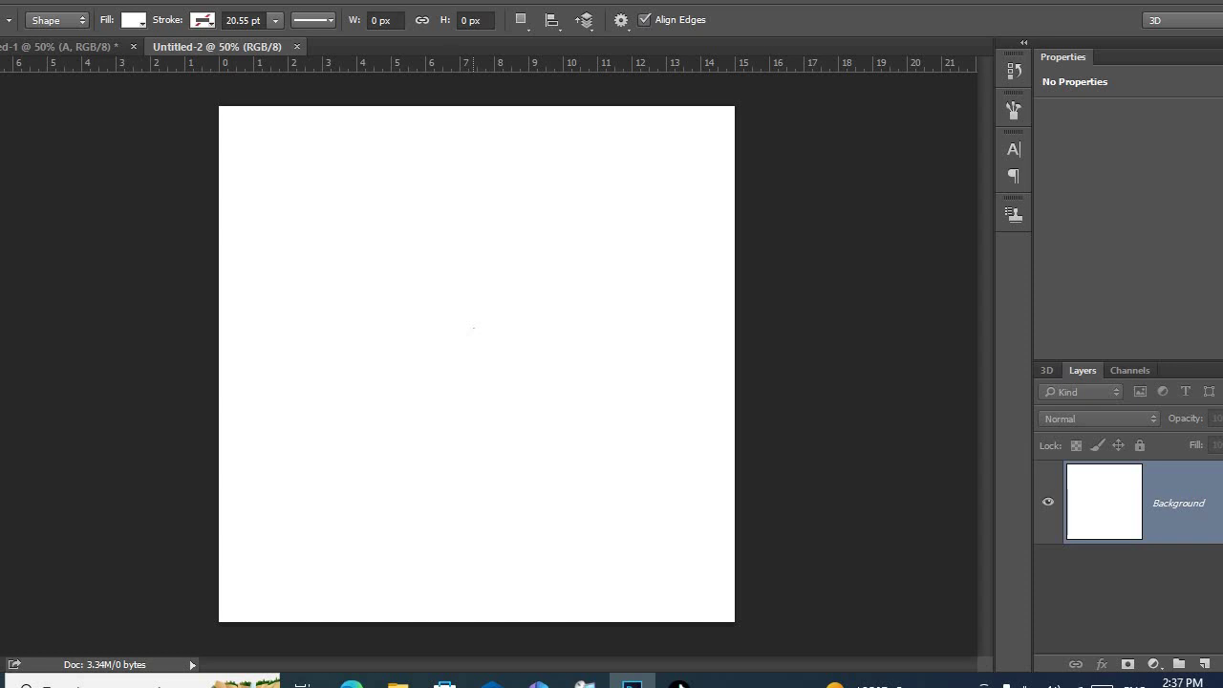
Step: Draw a 1088 x 1088 px circle, Ellipse 1, and fill it solid black (000000)
drag(473, 327, 733, 588)
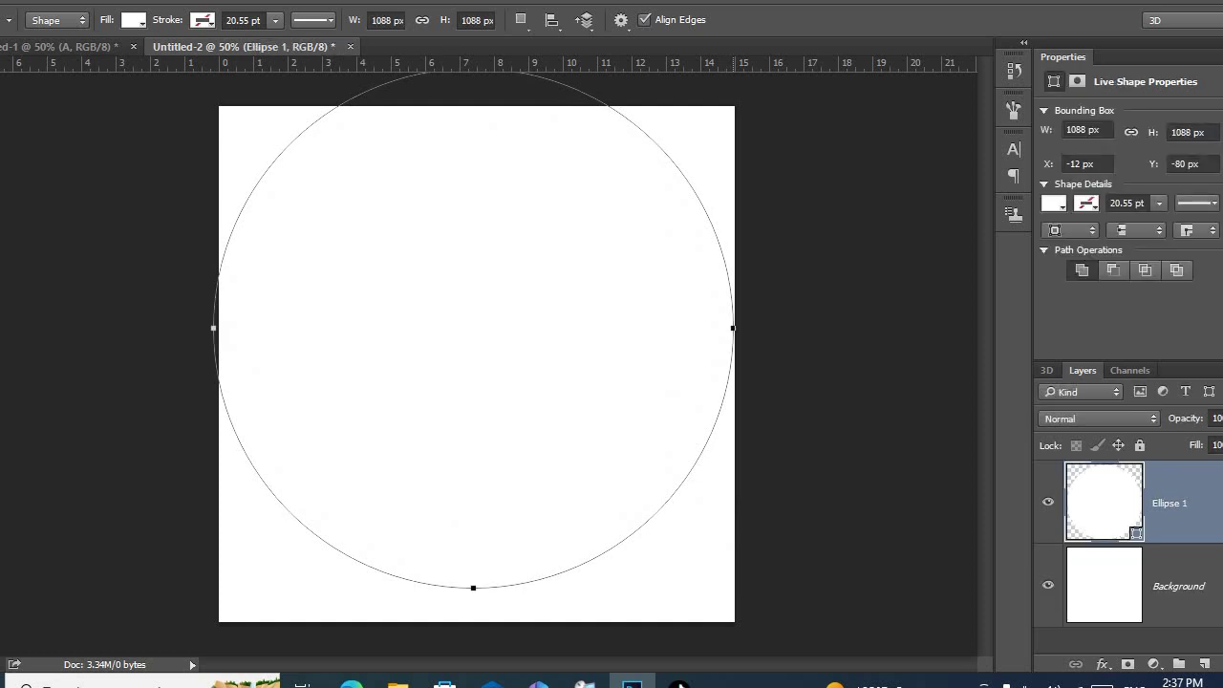
double_click(1104, 502)
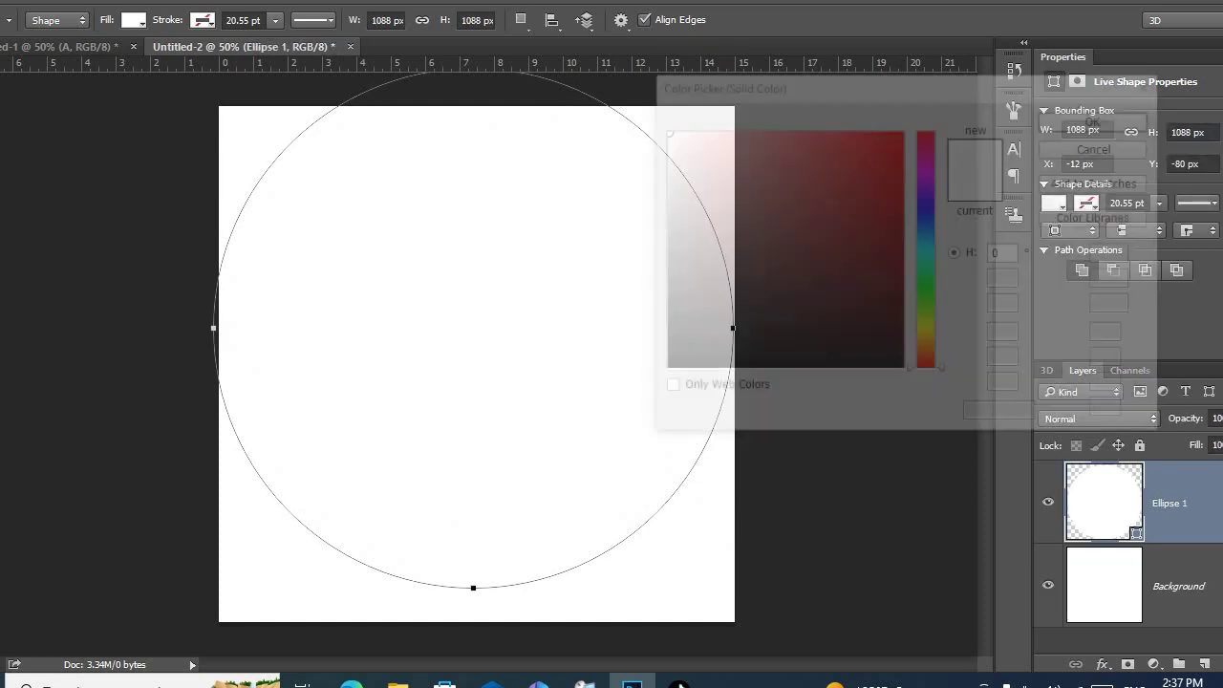
click(720, 327)
text(000000)
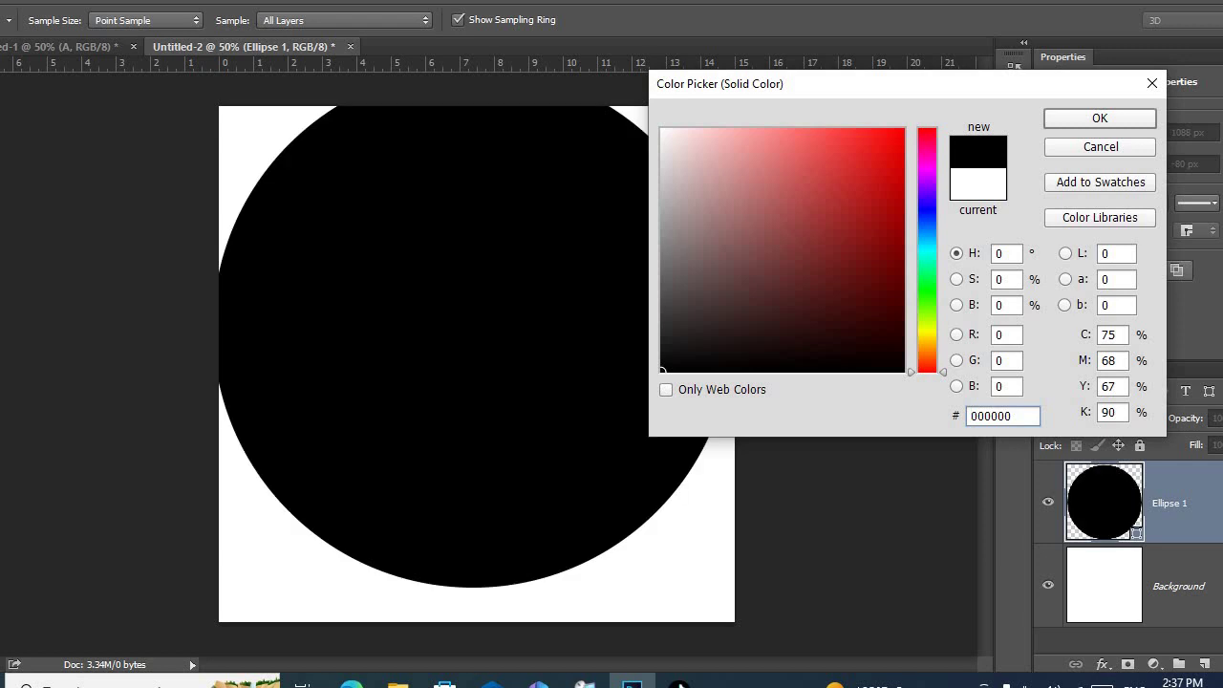
click(1100, 118)
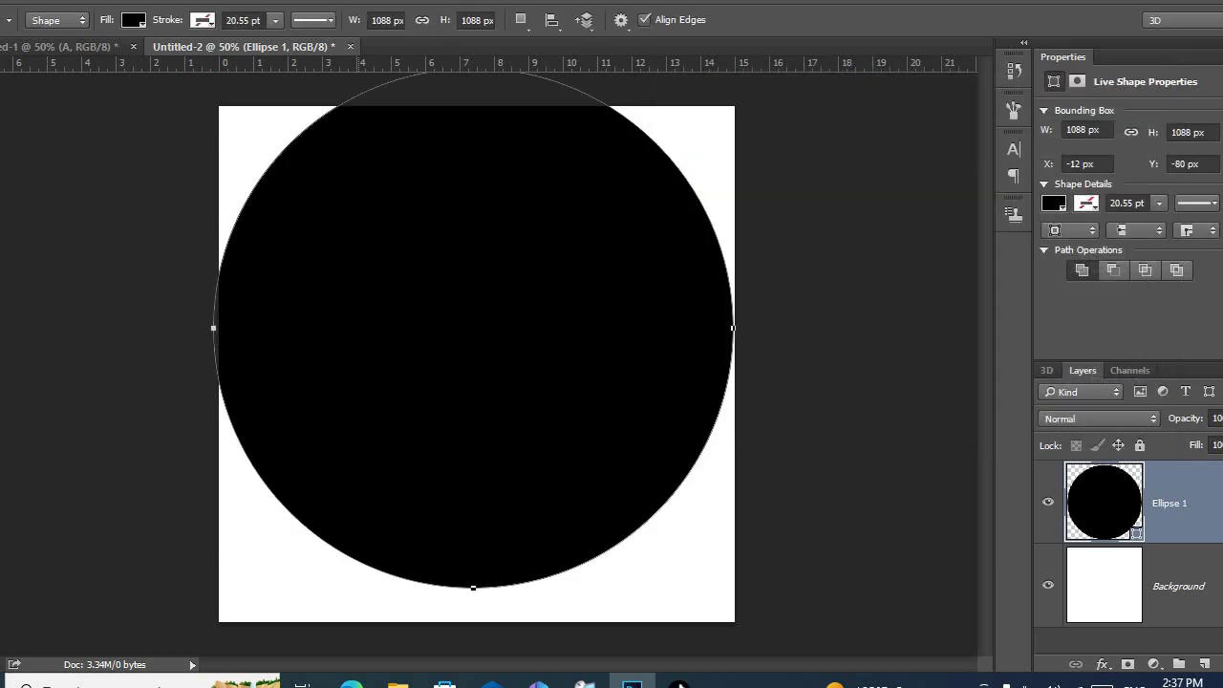
Step: Move and free-transform the black circle so it fills the canvas at 1080 x 1080 px
key(v)
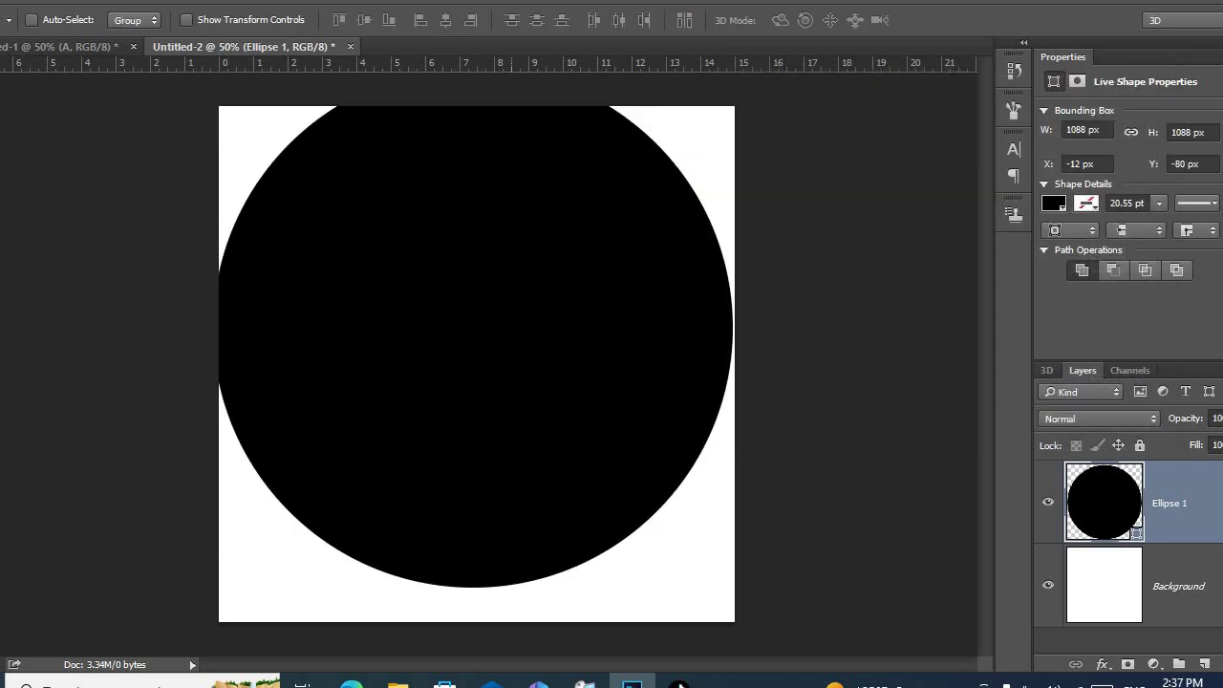
drag(514, 218, 516, 251)
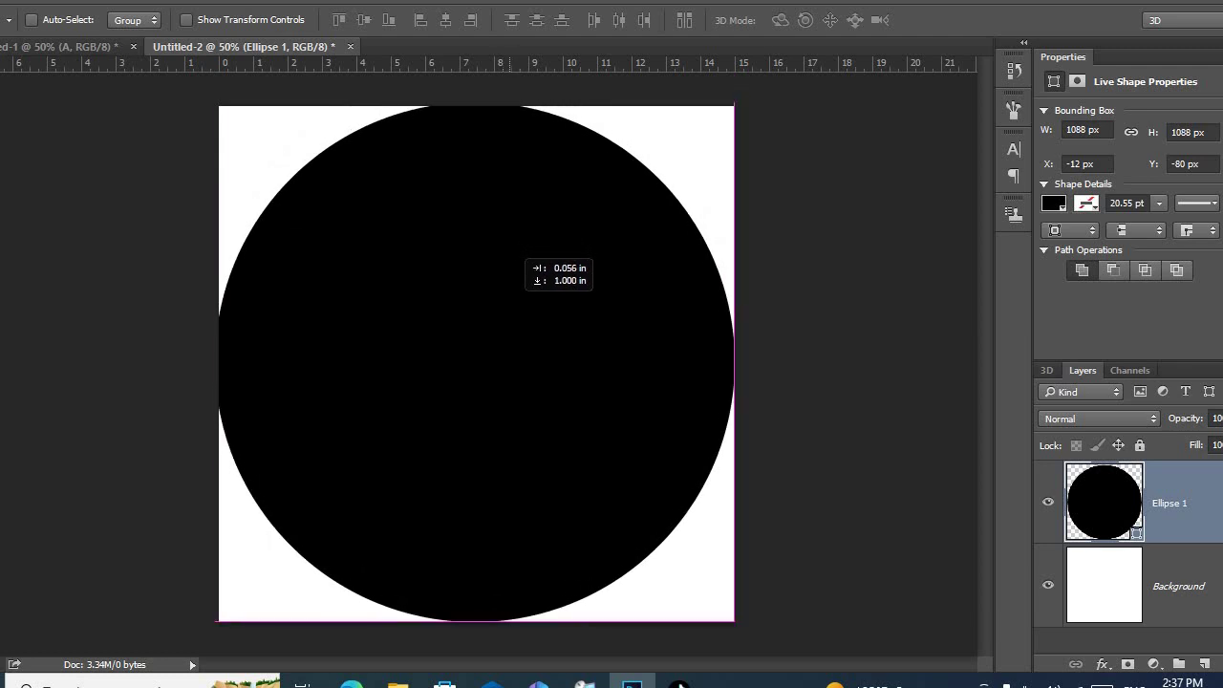
key(ctrl+t)
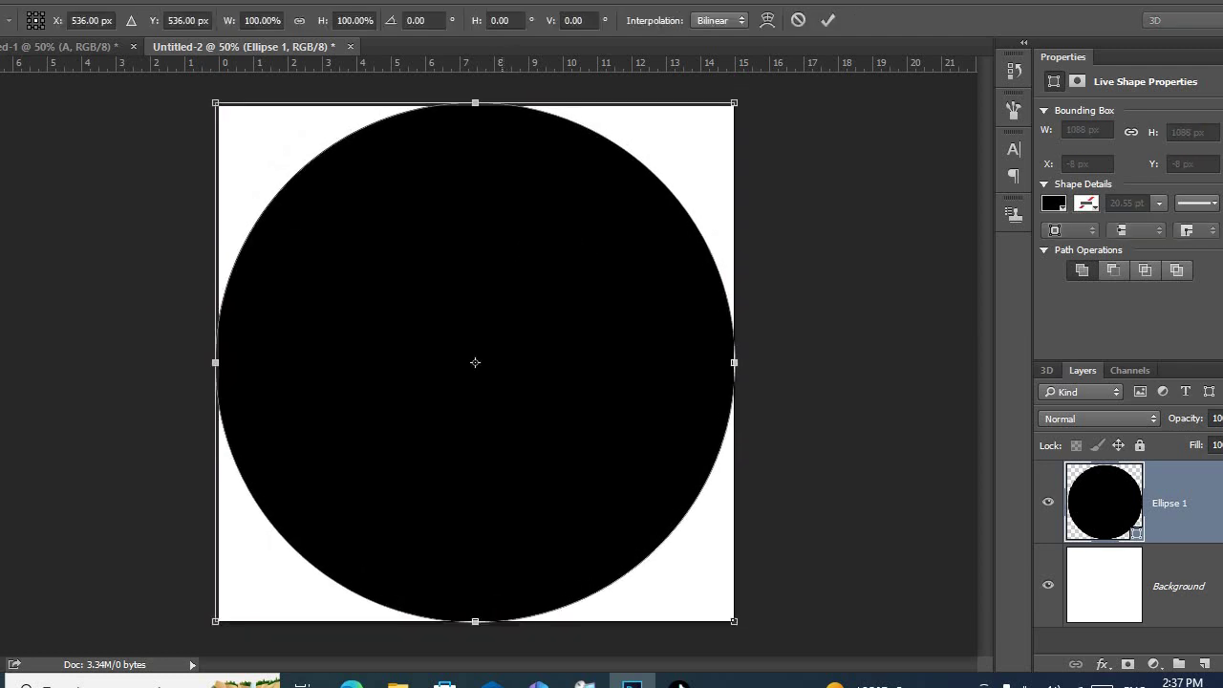
drag(474, 102, 474, 106)
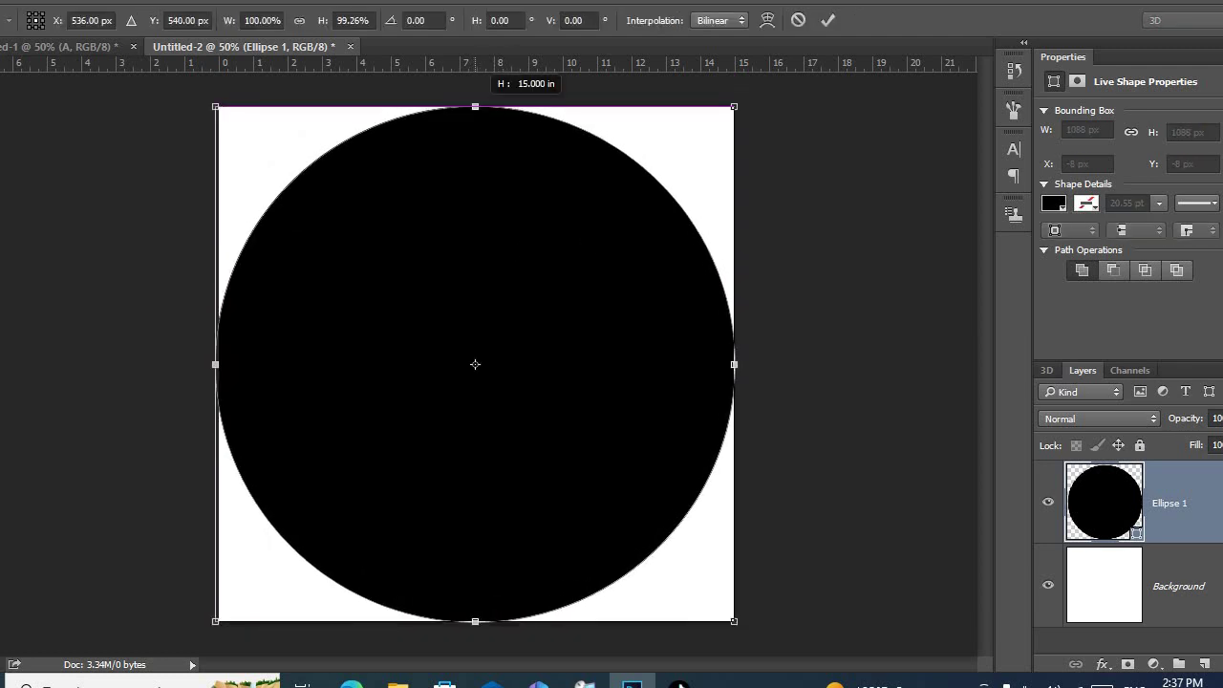
drag(214, 364, 219, 364)
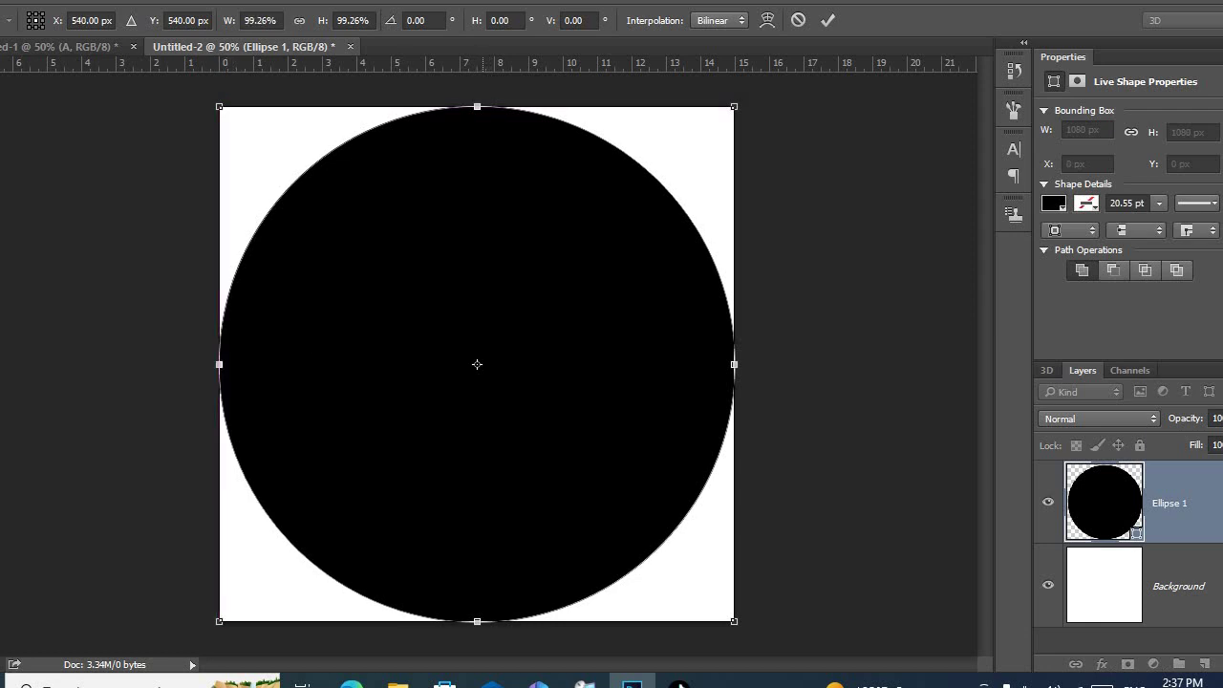
drag(476, 621, 477, 621)
drag(733, 364, 733, 364)
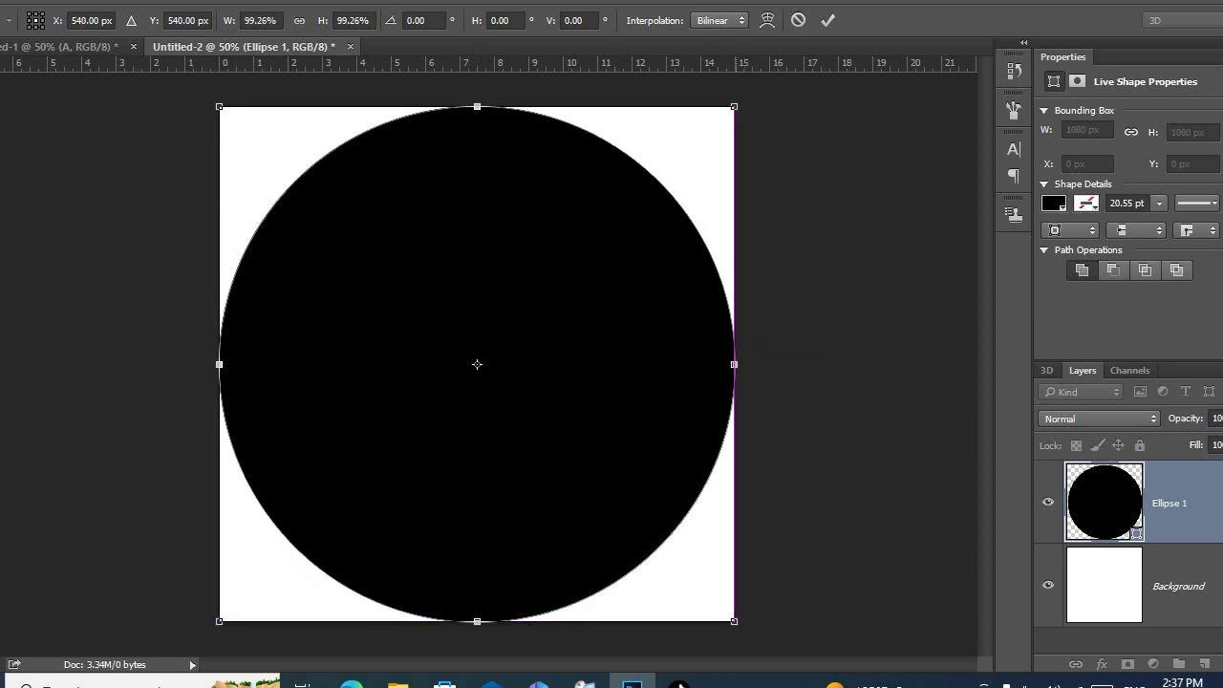
click(828, 20)
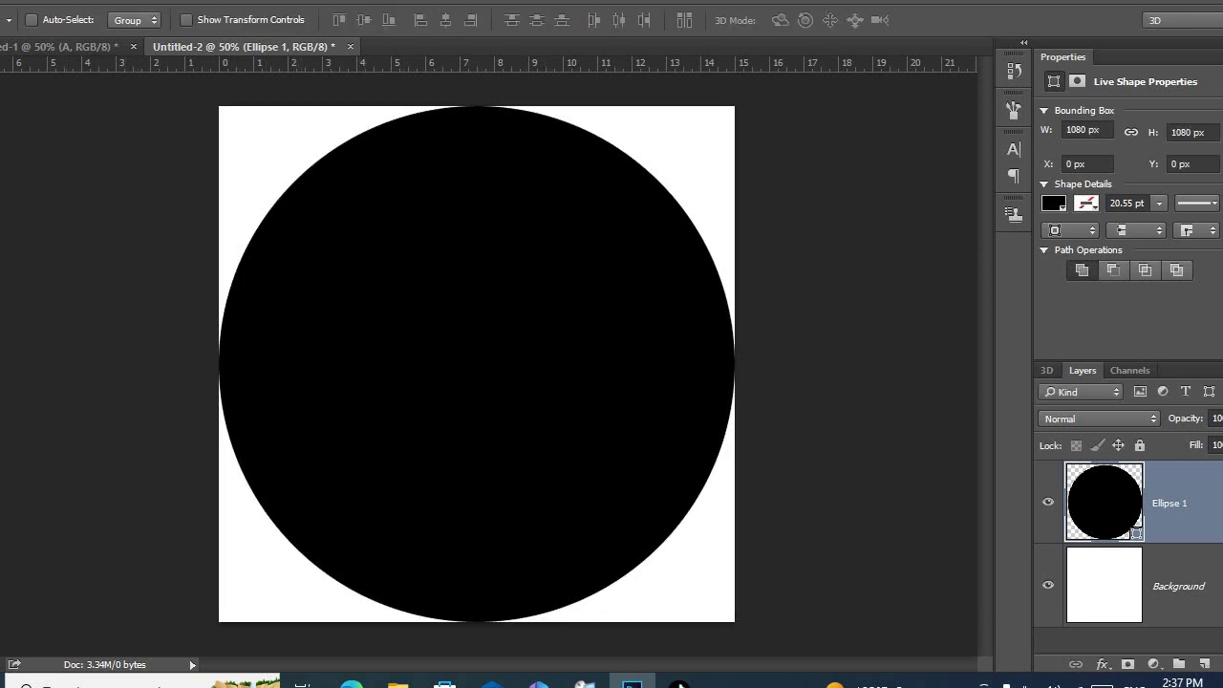
key(t)
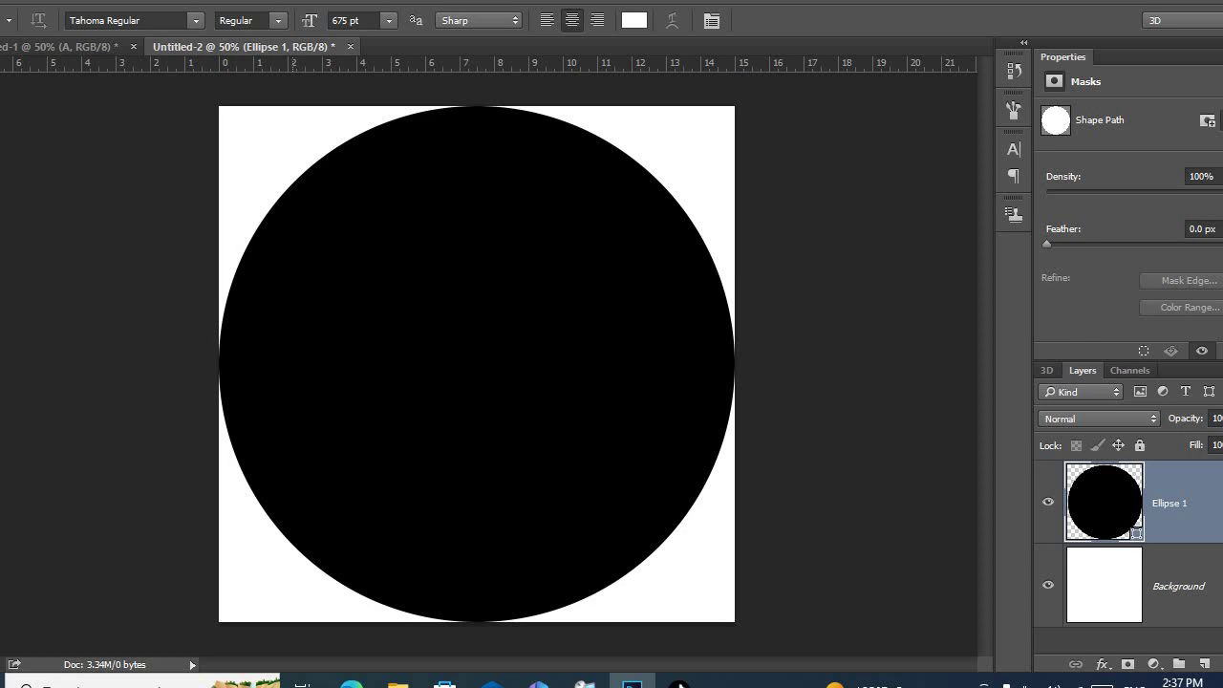
Step: Type a white 675 pt letter A over the circle in Fondamento Regular
drag(291, 197, 635, 515)
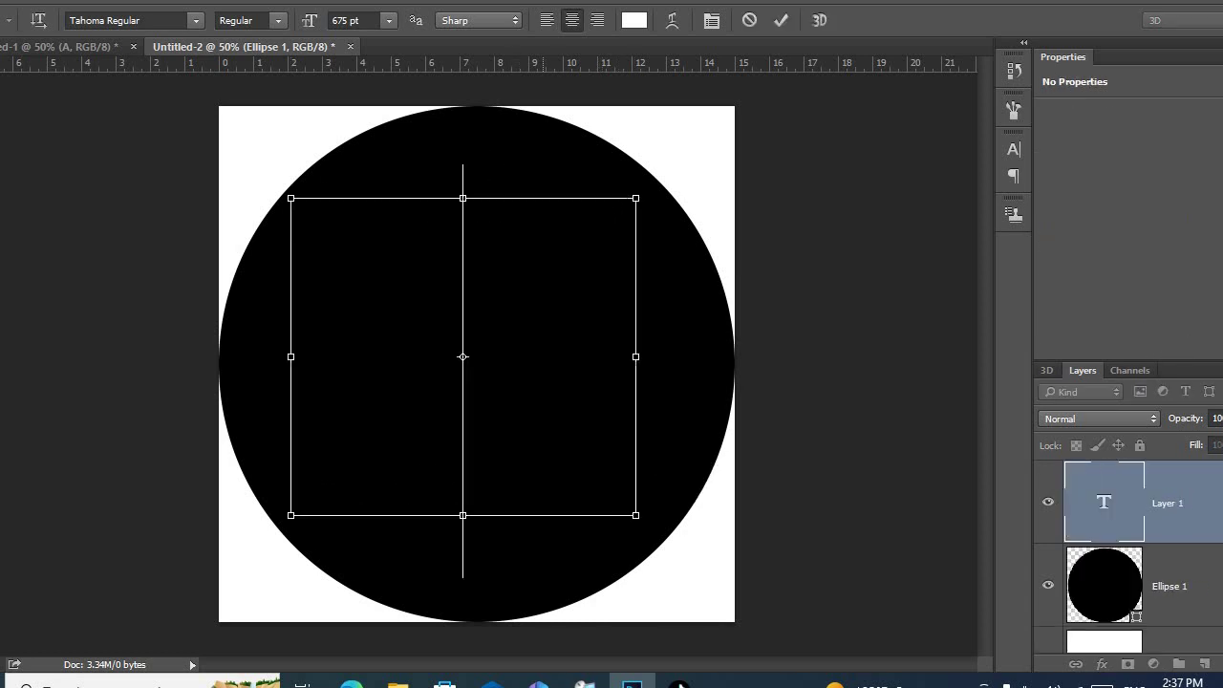
text(A)
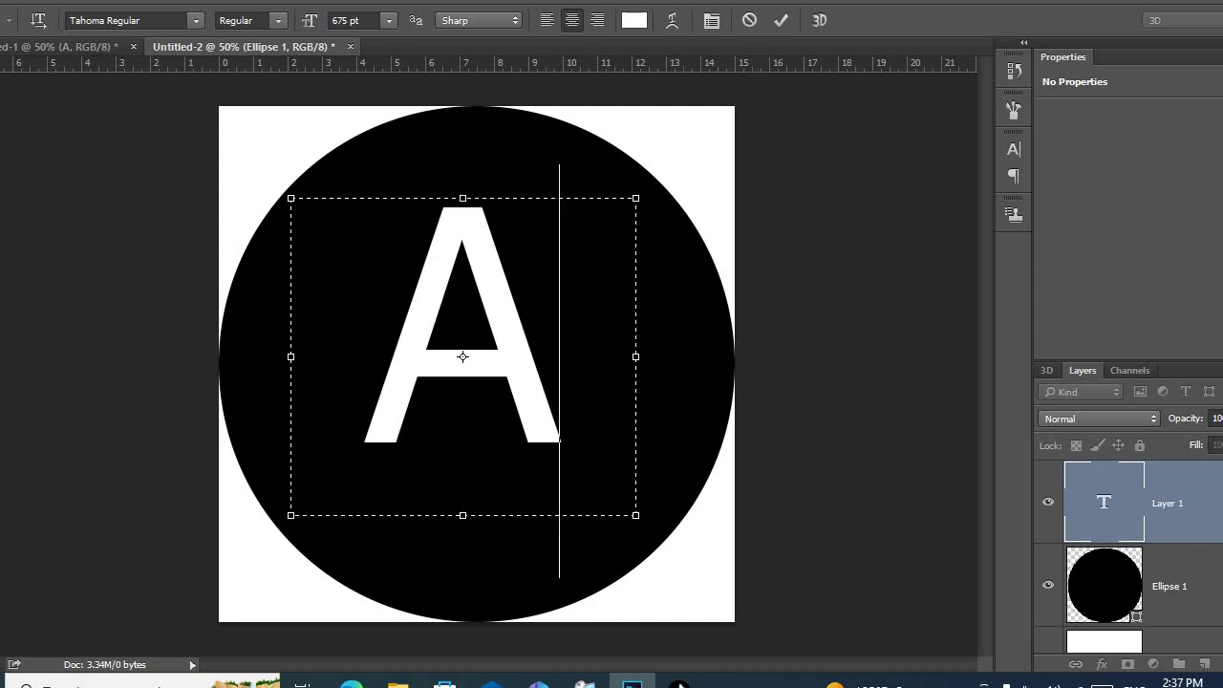
click(195, 20)
key(Down)
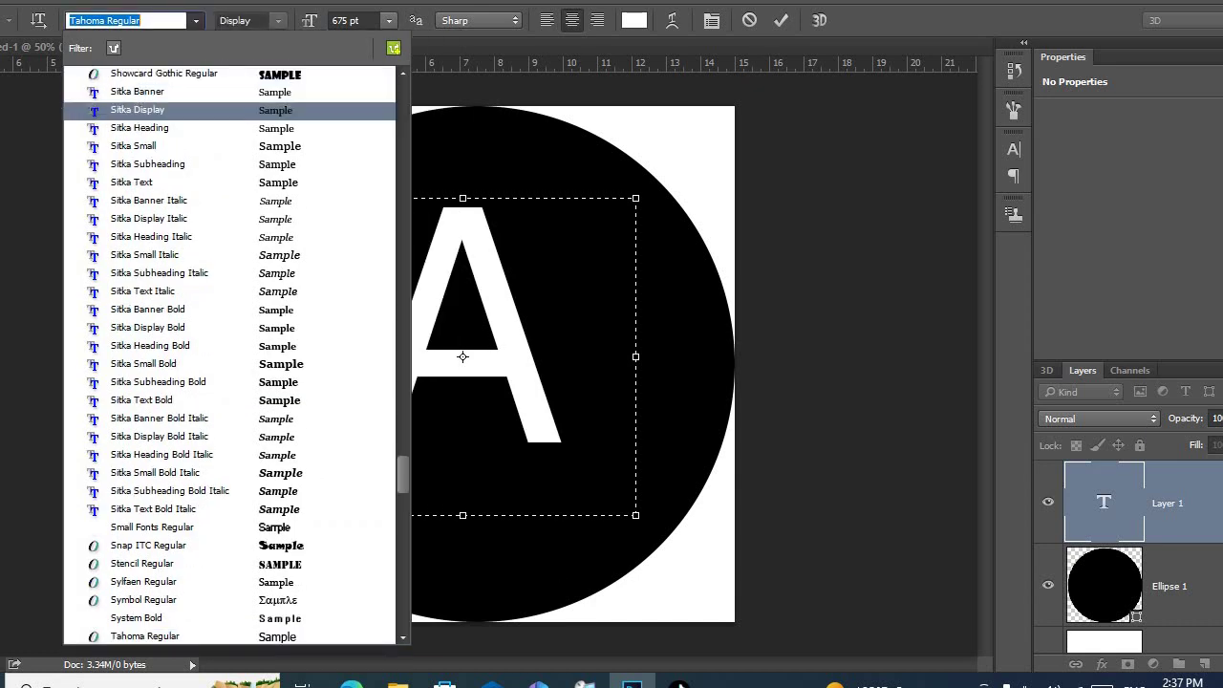
text(fo)
key(Return)
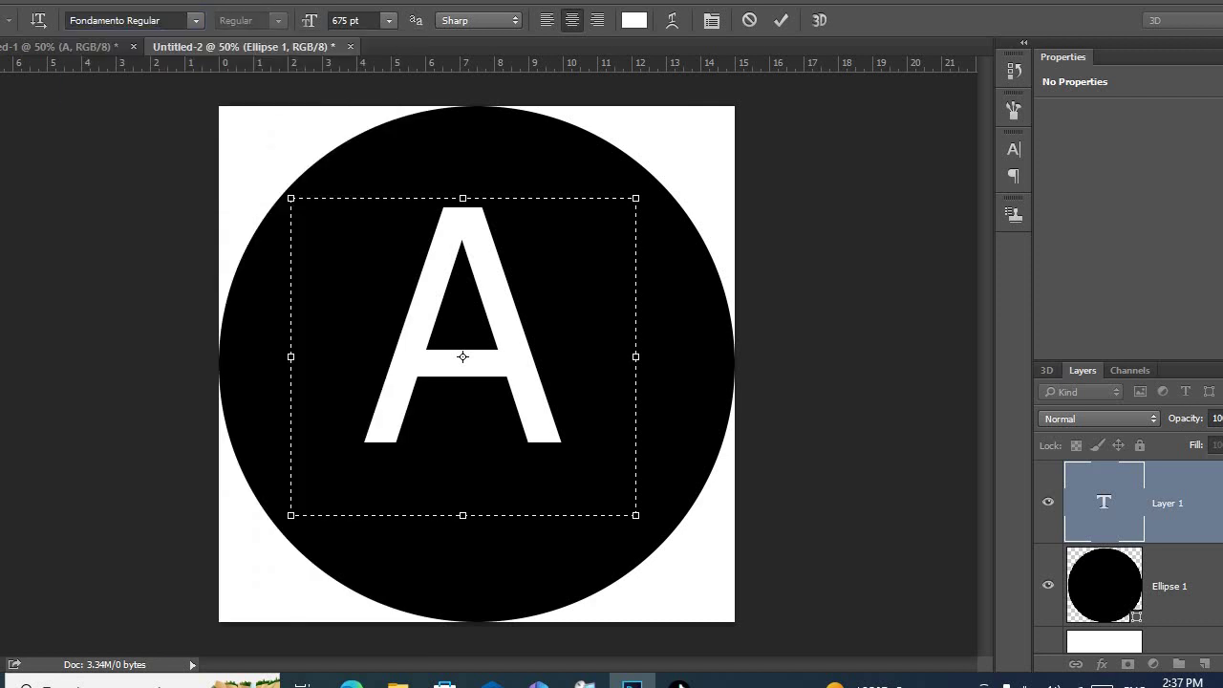
text(fo)
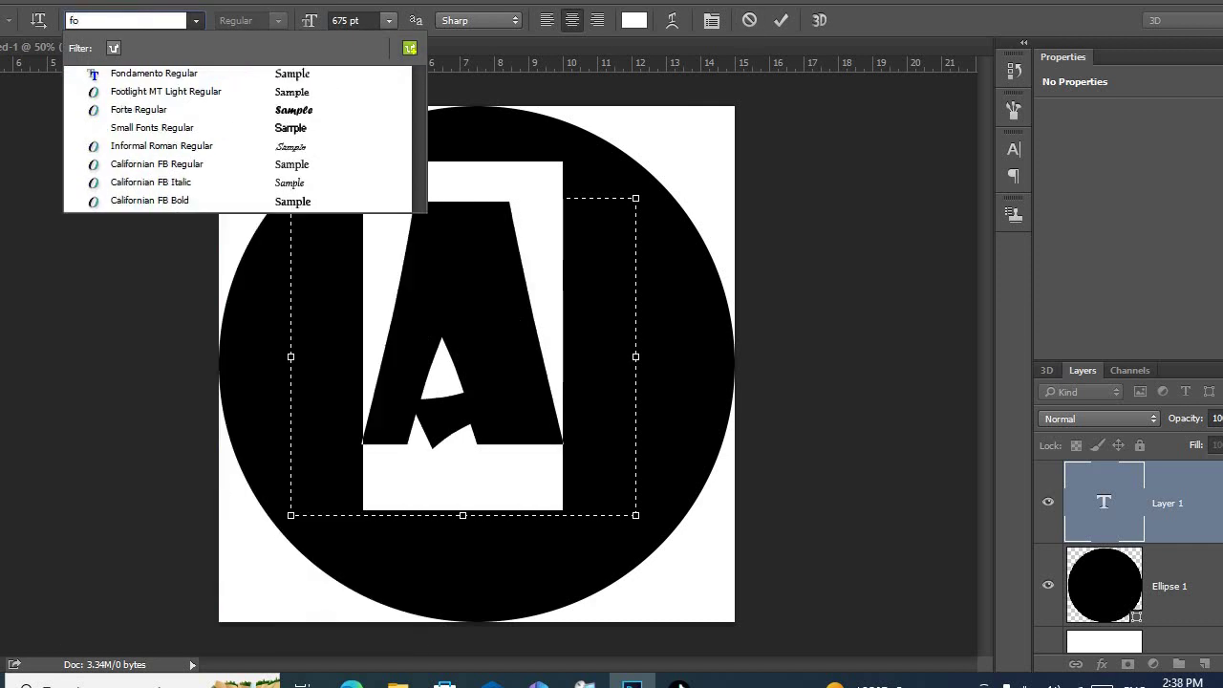
key(Return)
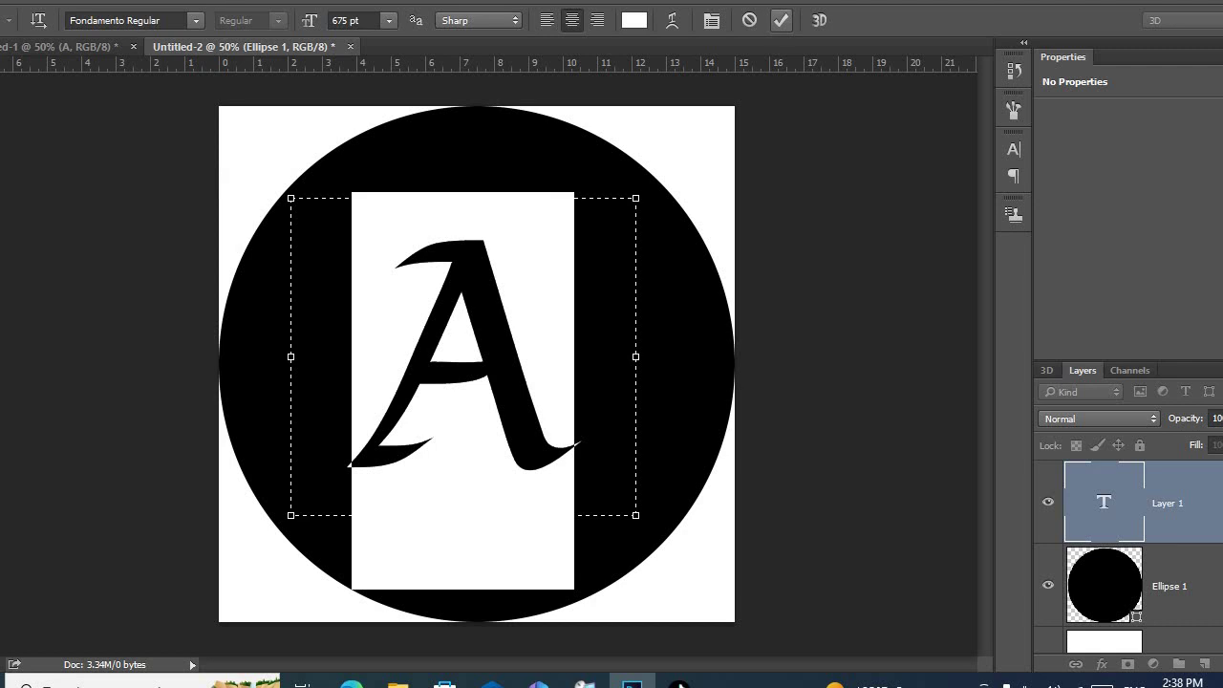
click(781, 20)
Step: Move the letter A slightly higher and set its layer Fill Opacity to 0
key(v)
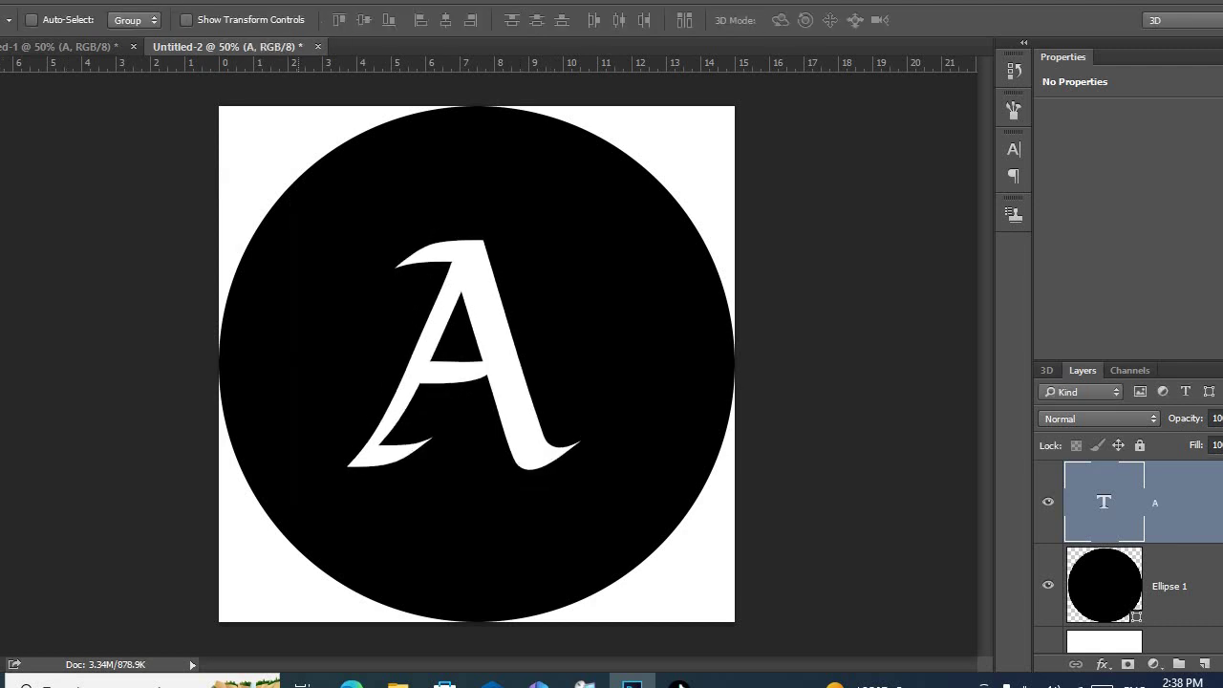
drag(527, 326, 527, 300)
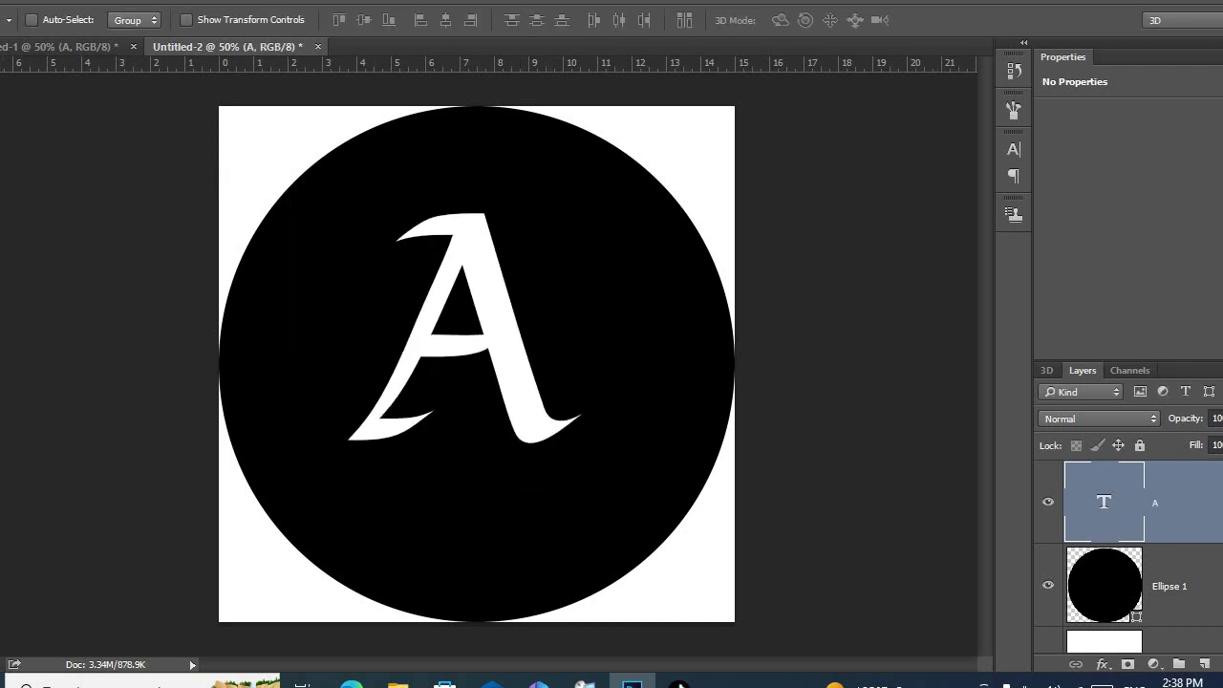
double_click(1184, 515)
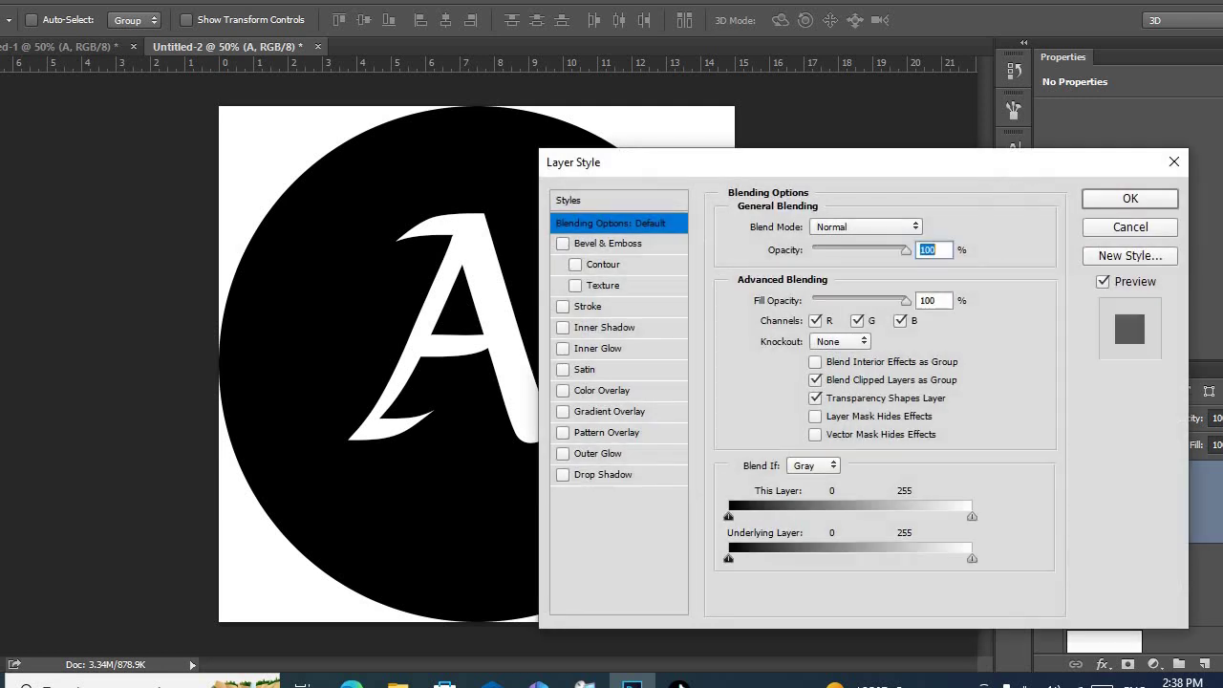
key(Tab)
text(0)
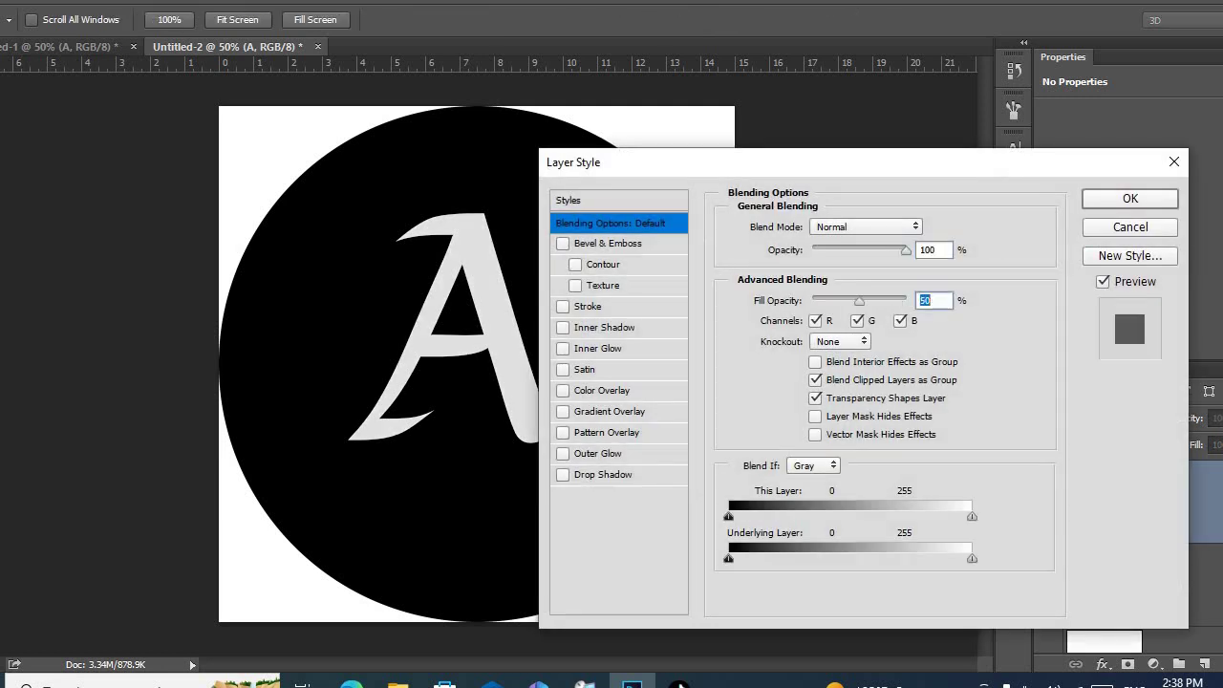
Step: Give letter A a 10 px green 00ff72 stroke and nudge it to centre
click(588, 306)
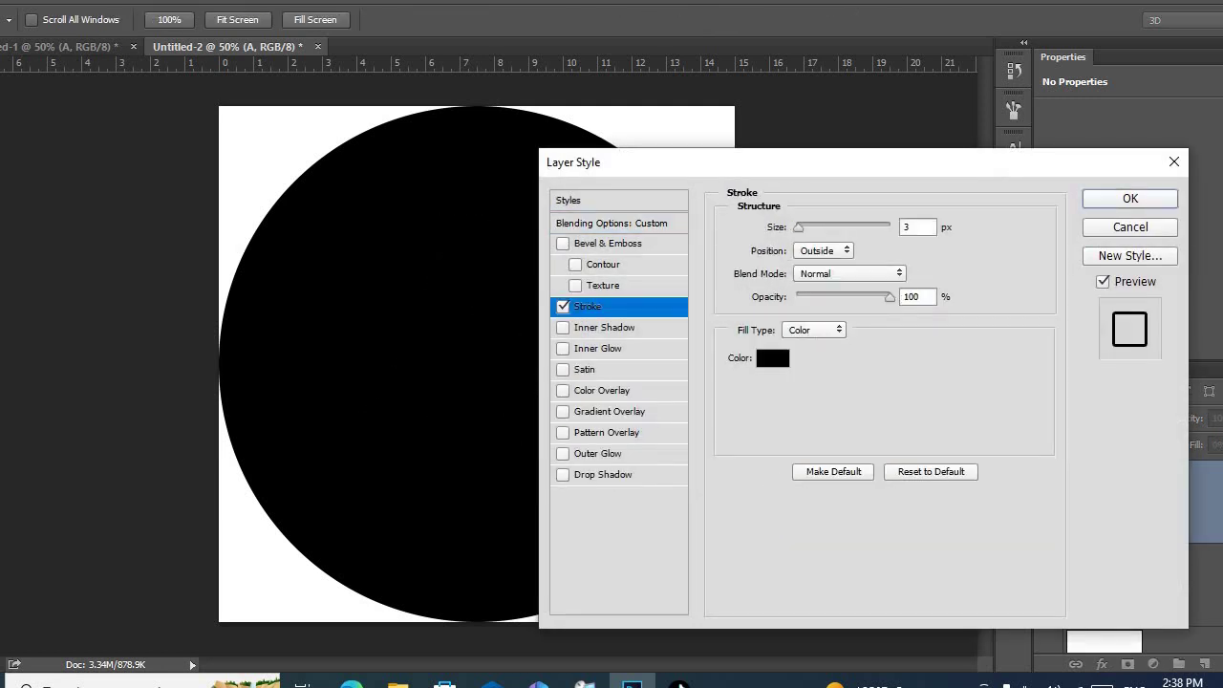
click(772, 358)
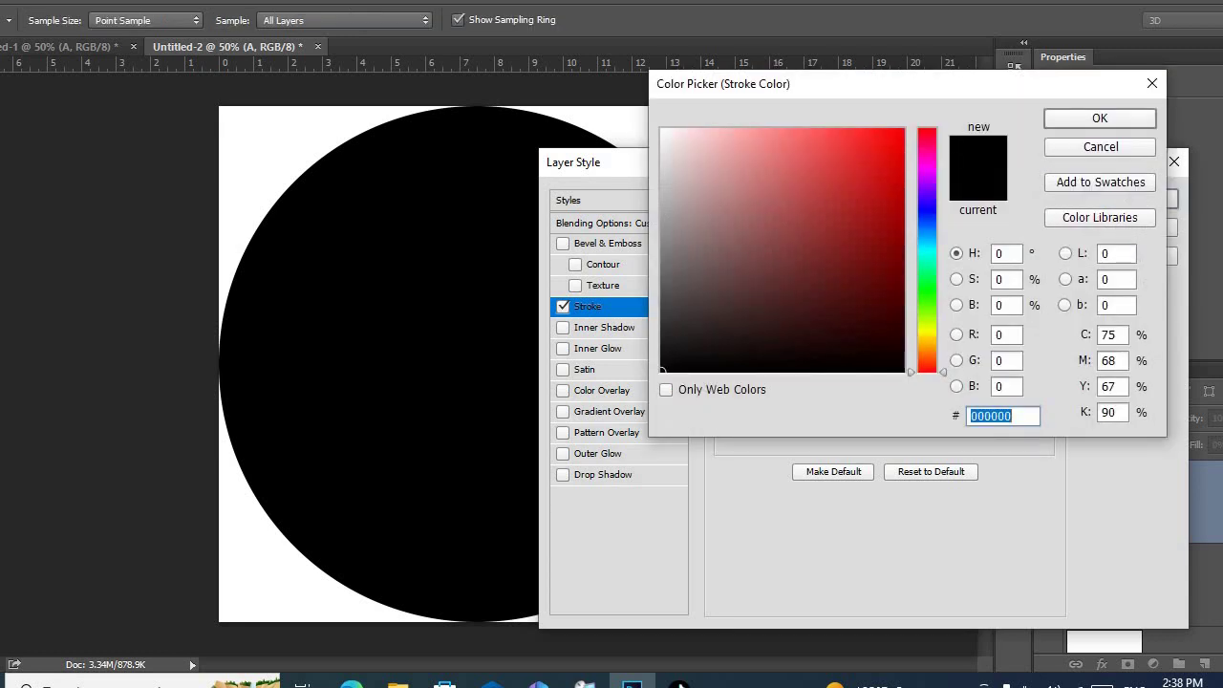
click(926, 272)
text(00ff72)
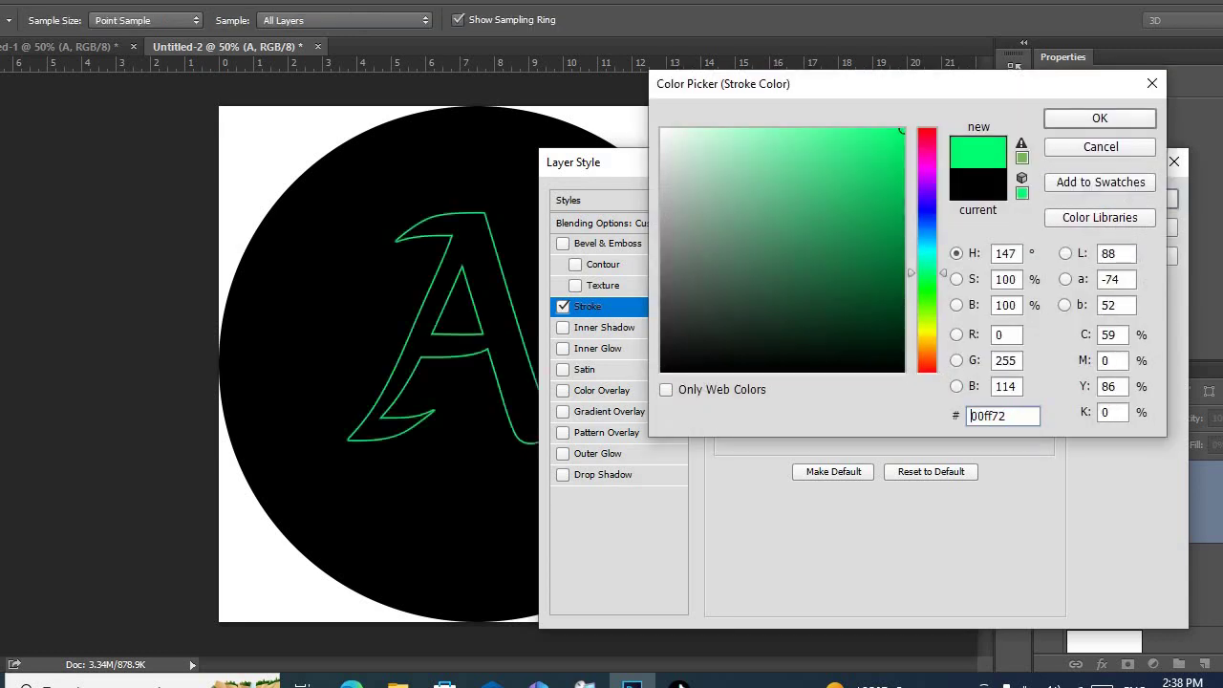
key(Return)
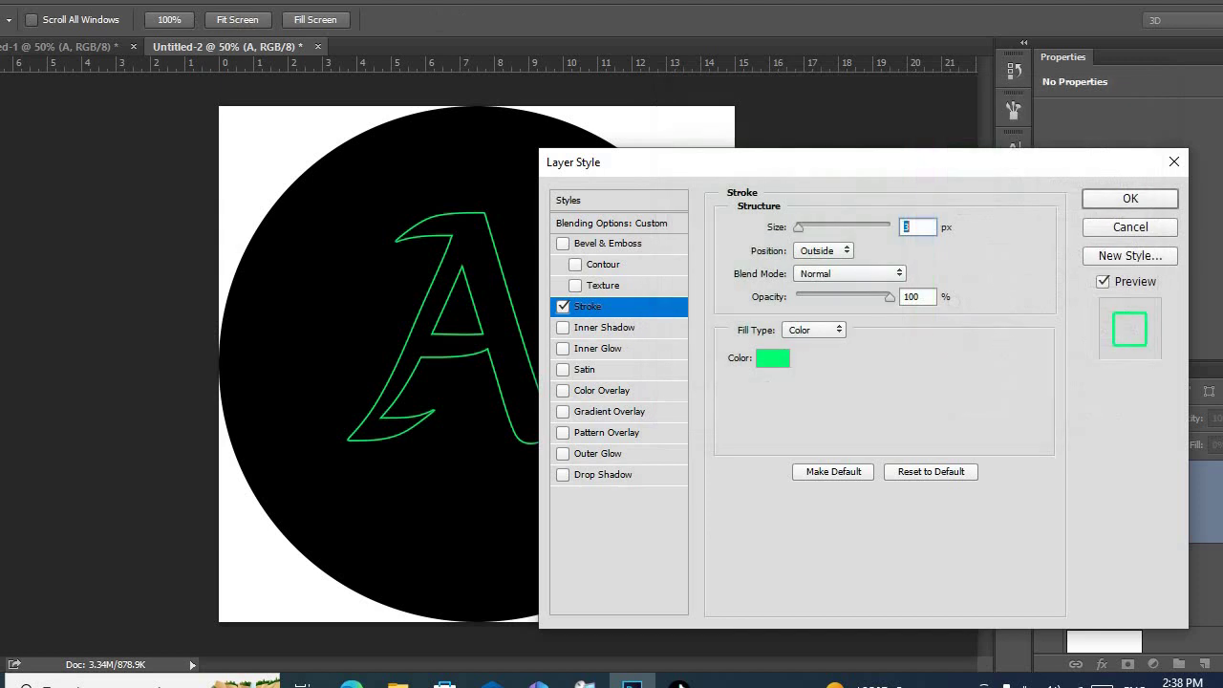
key(Up)
key(Up)
key(Up)
key(Up)
key(Up)
key(Up)
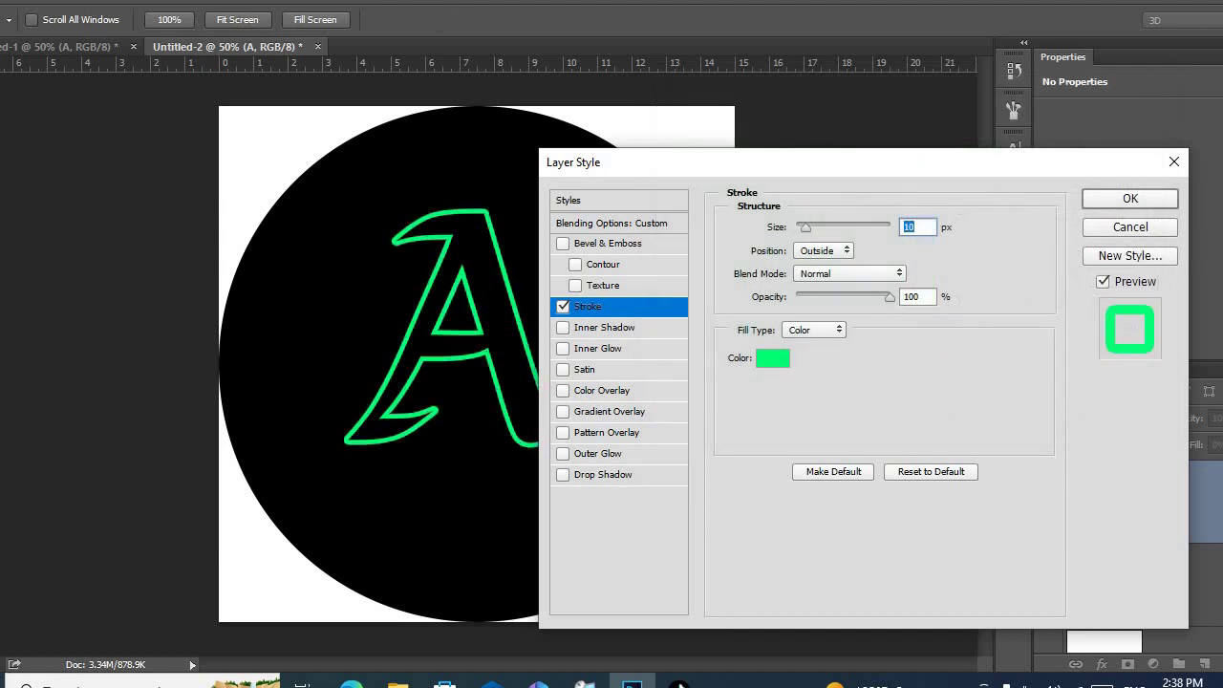
key(Return)
drag(440, 277, 453, 285)
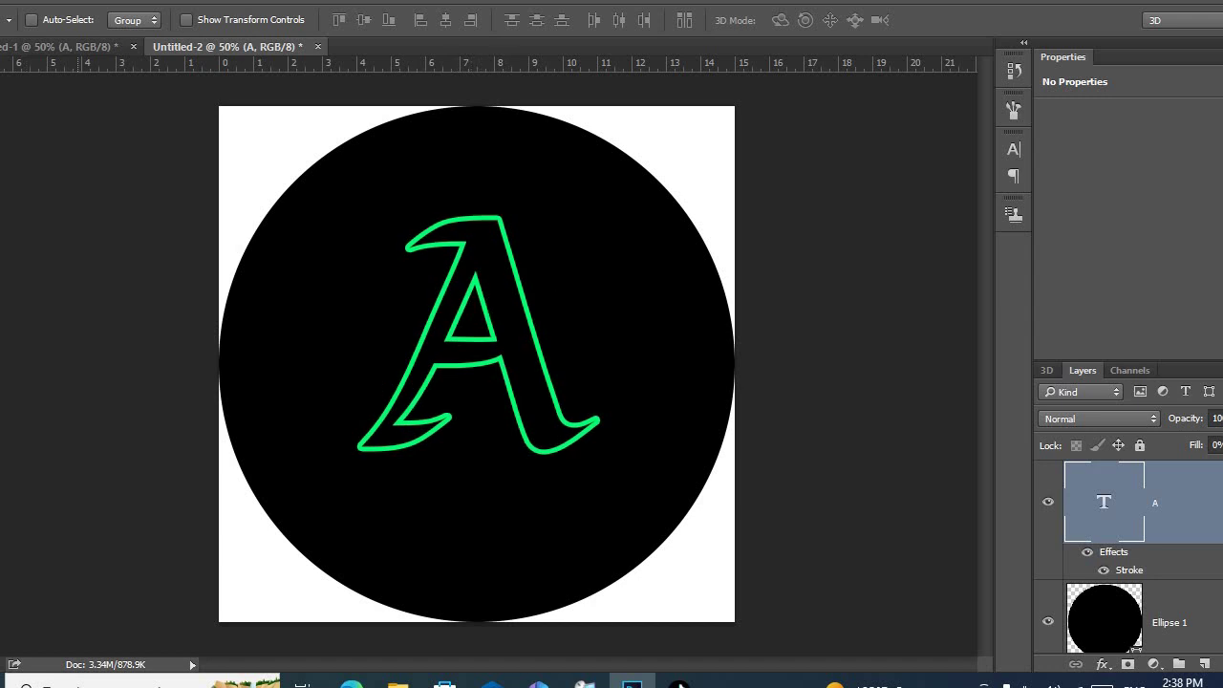
Step: Preview the logo as a JPEG Maximum, 1080 x 1080 Save for Web export, then return to Edge
click(19, 0)
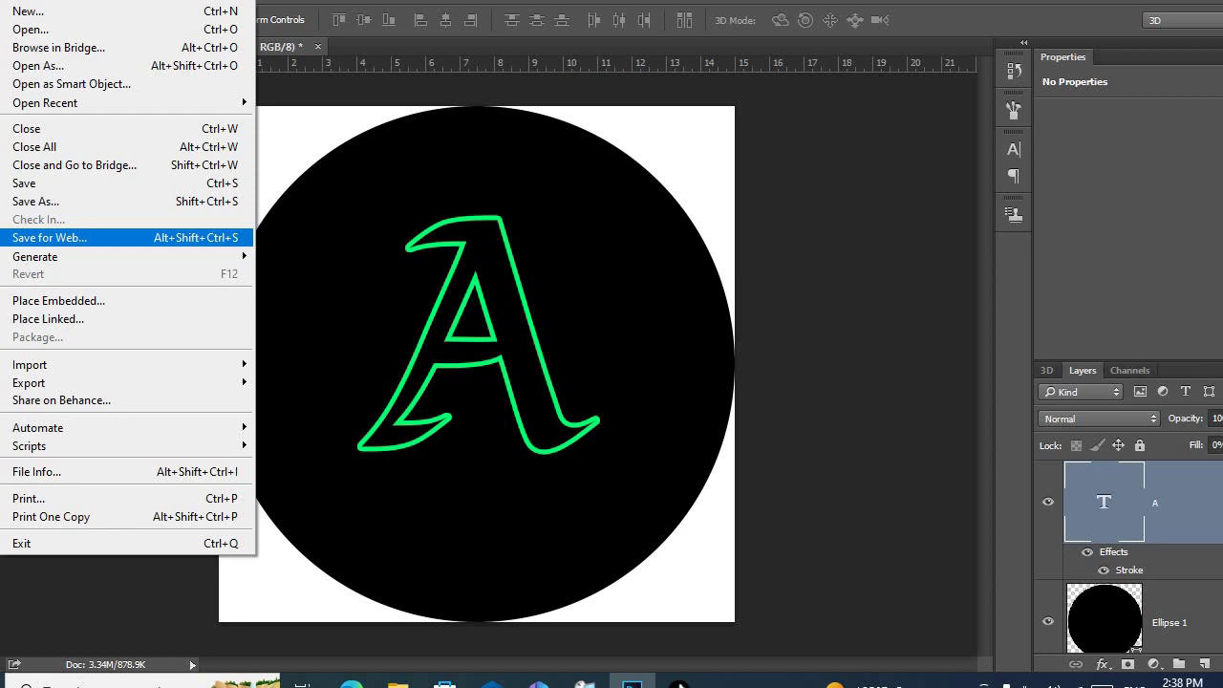
click(49, 237)
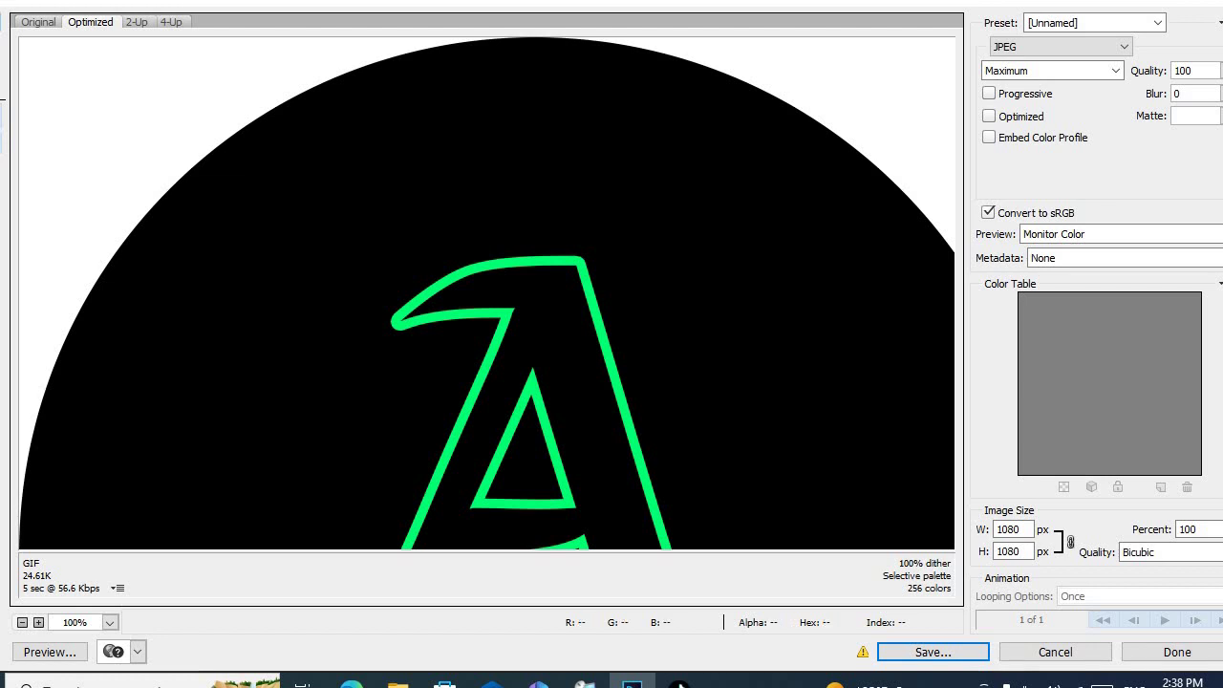
key(ctrl+minus)
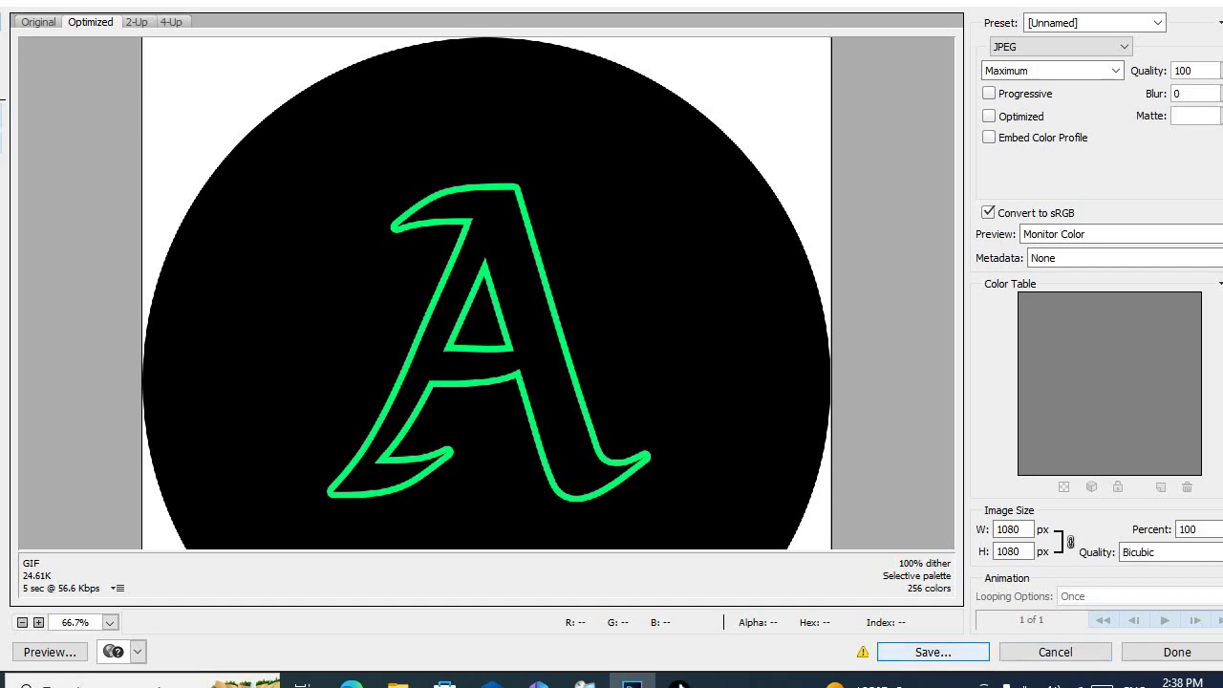
key(alt+Tab)
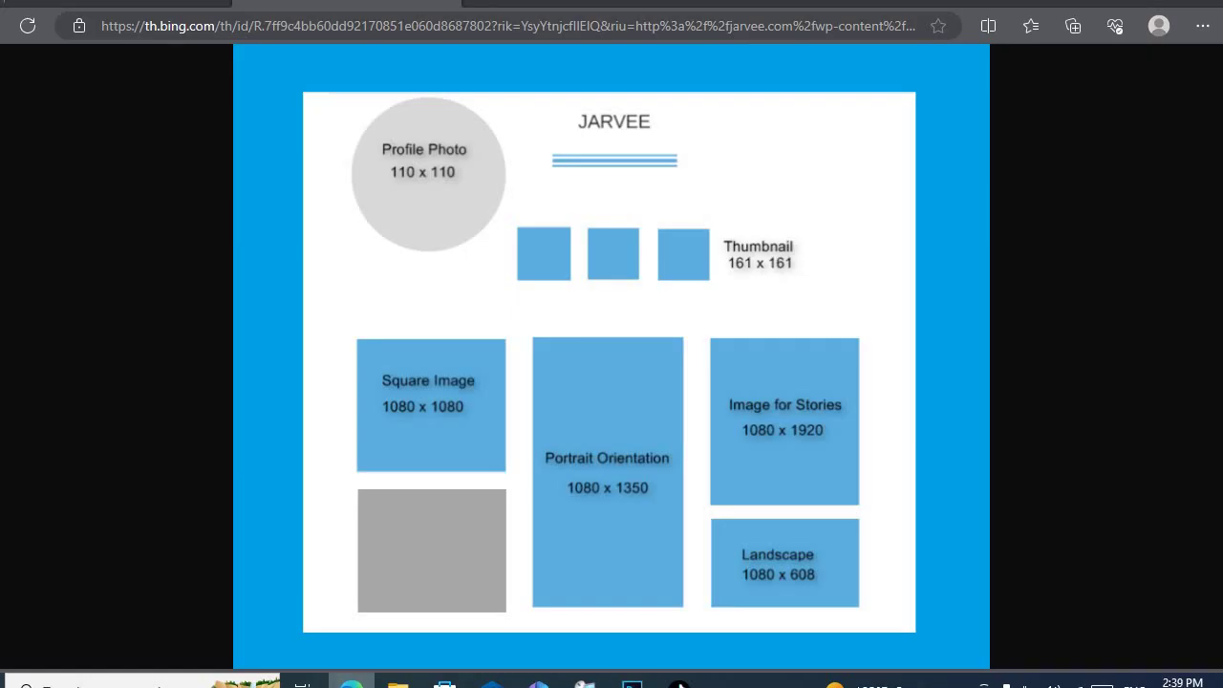
Step: Upload AC.jpg from the Instagram profile page as the account's profile photo
click(149, 4)
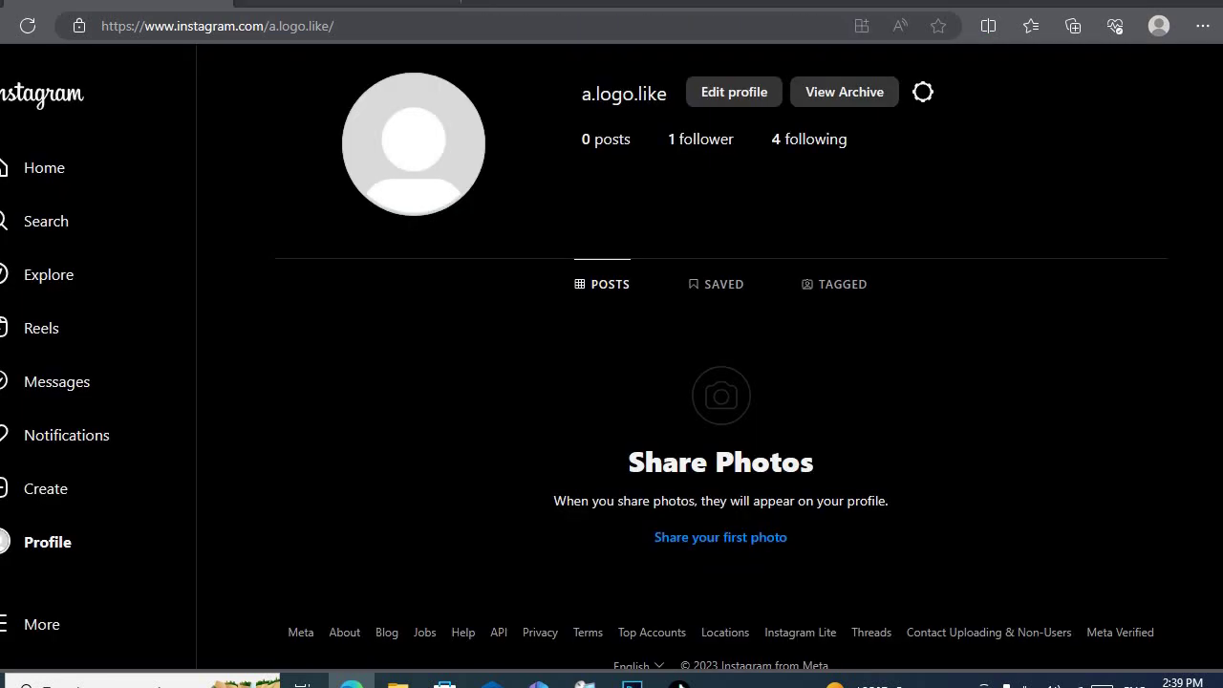
click(413, 149)
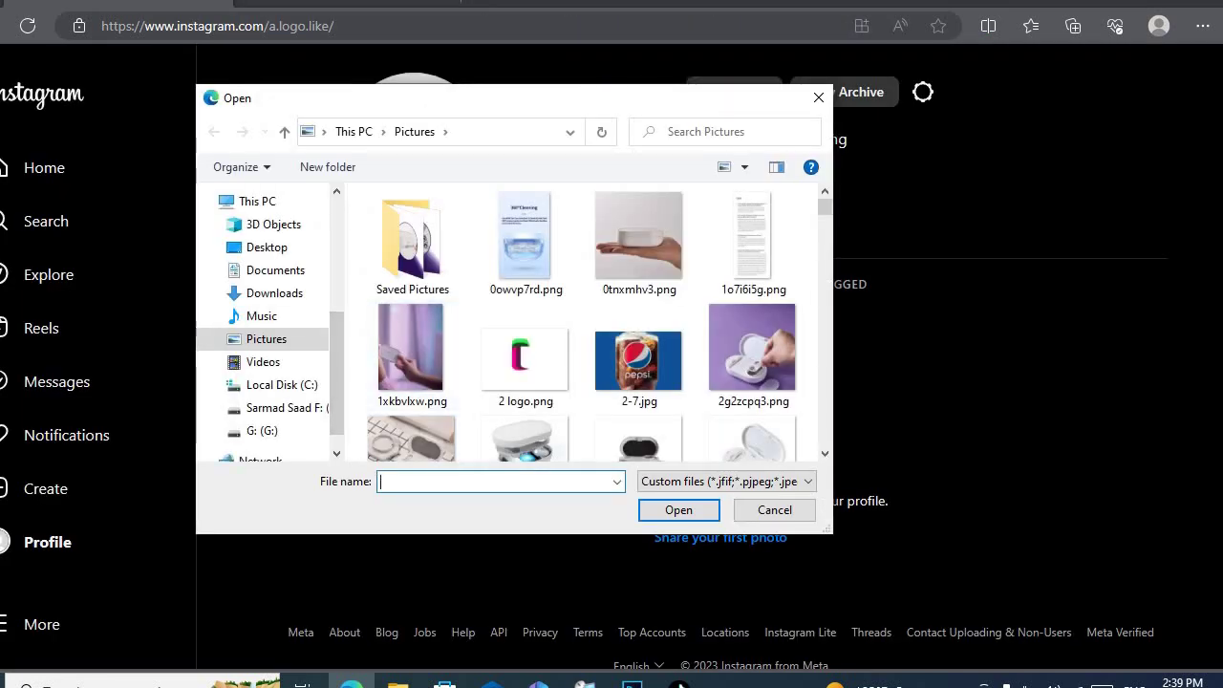
text(A)
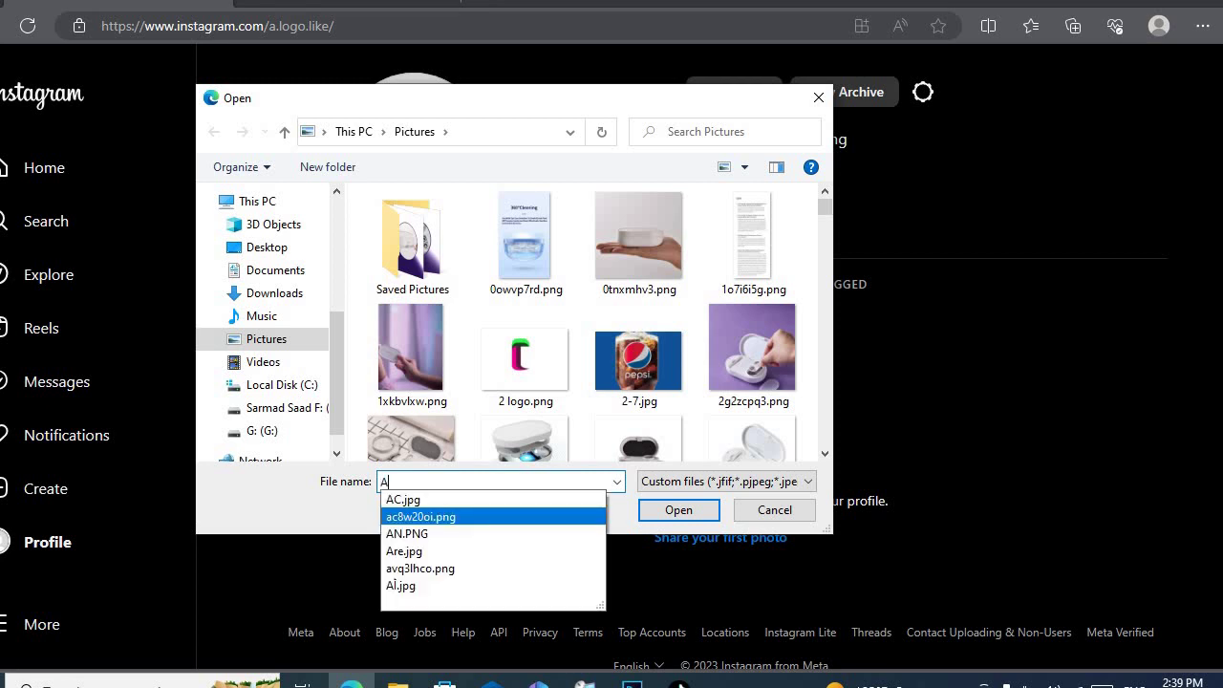
key(Down)
key(Down)
key(Up)
key(Return)
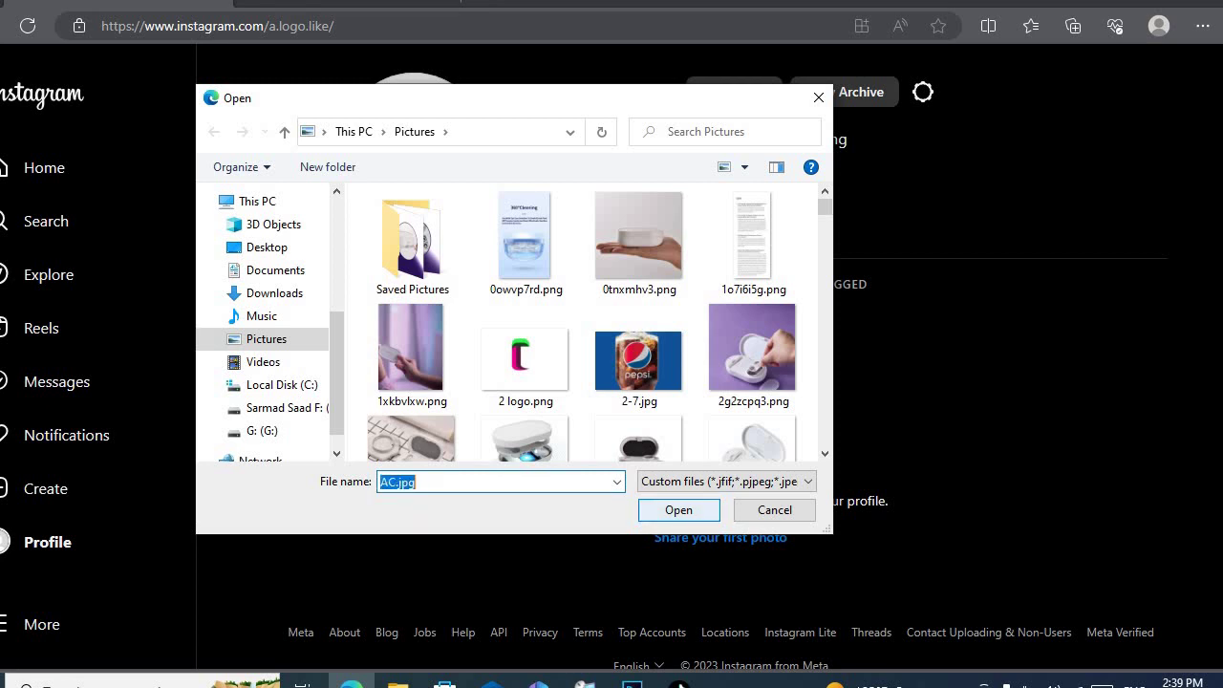
key(Return)
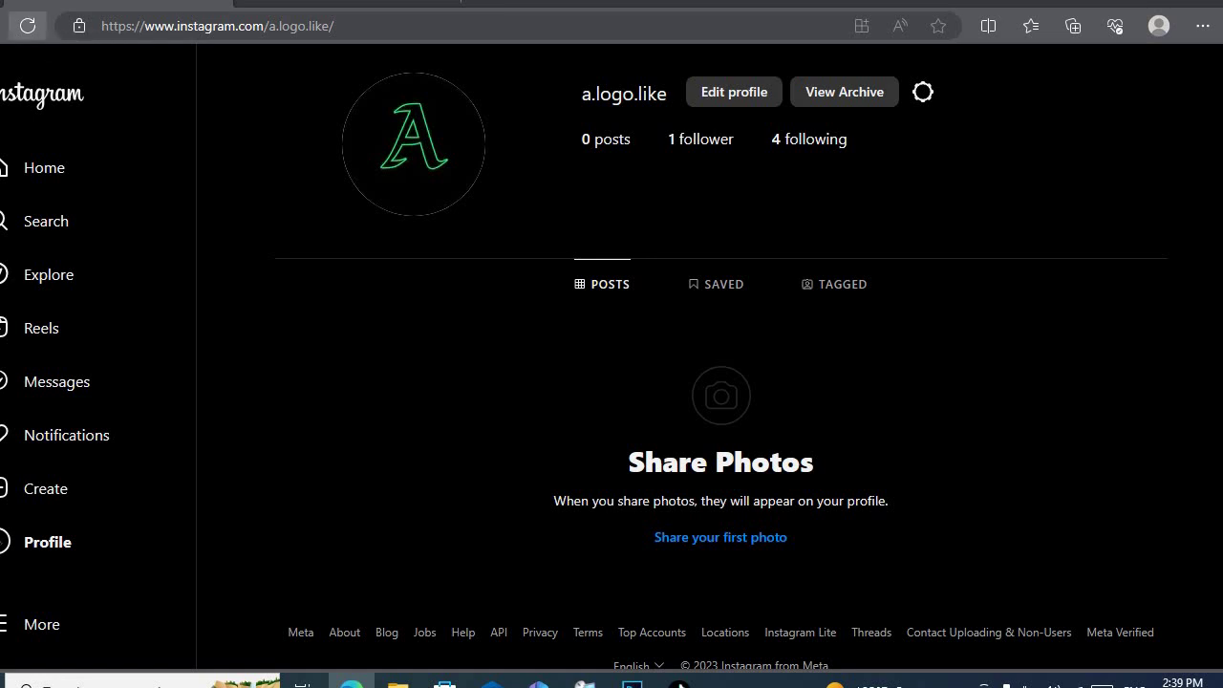
click(27, 26)
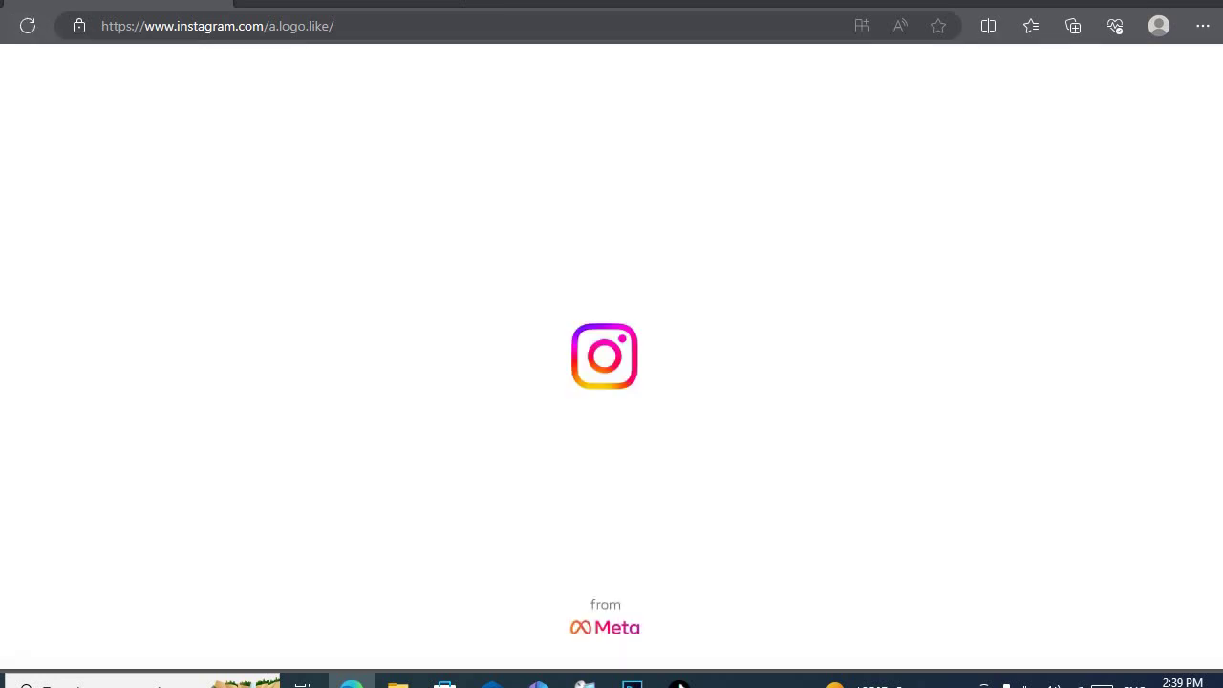